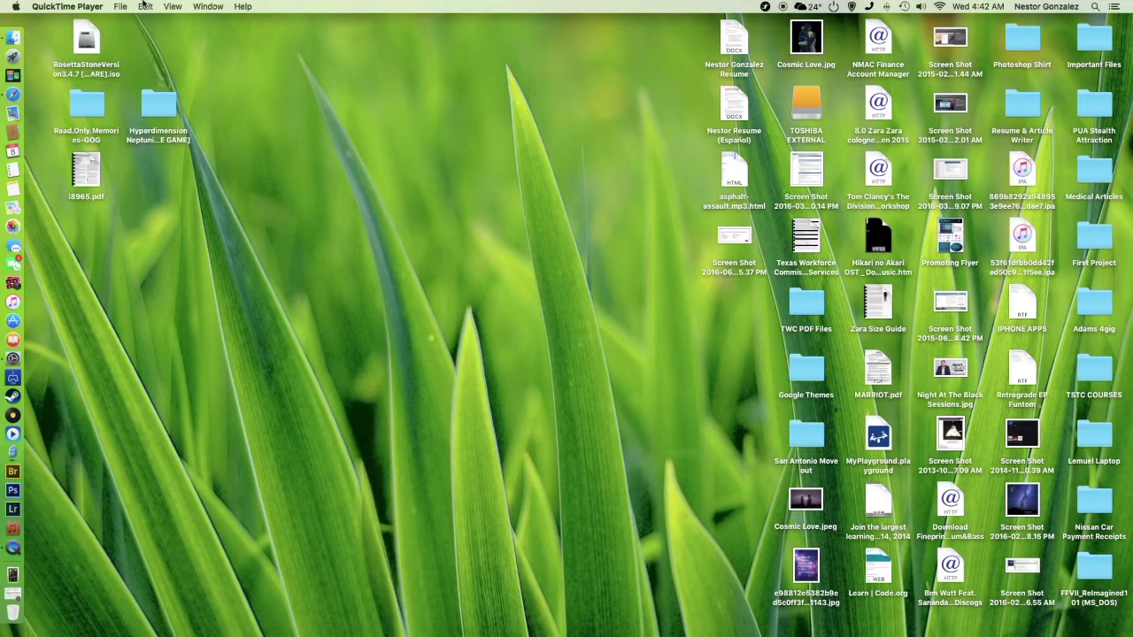
click(120, 6)
mouse_move(208, 7)
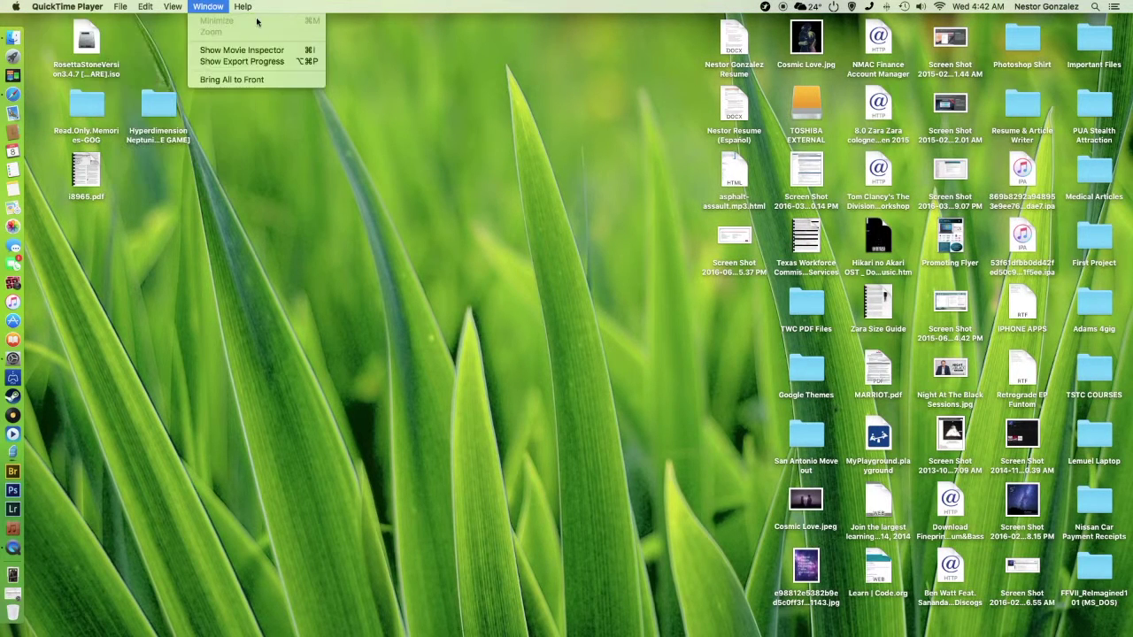
click(225, 135)
click(15, 6)
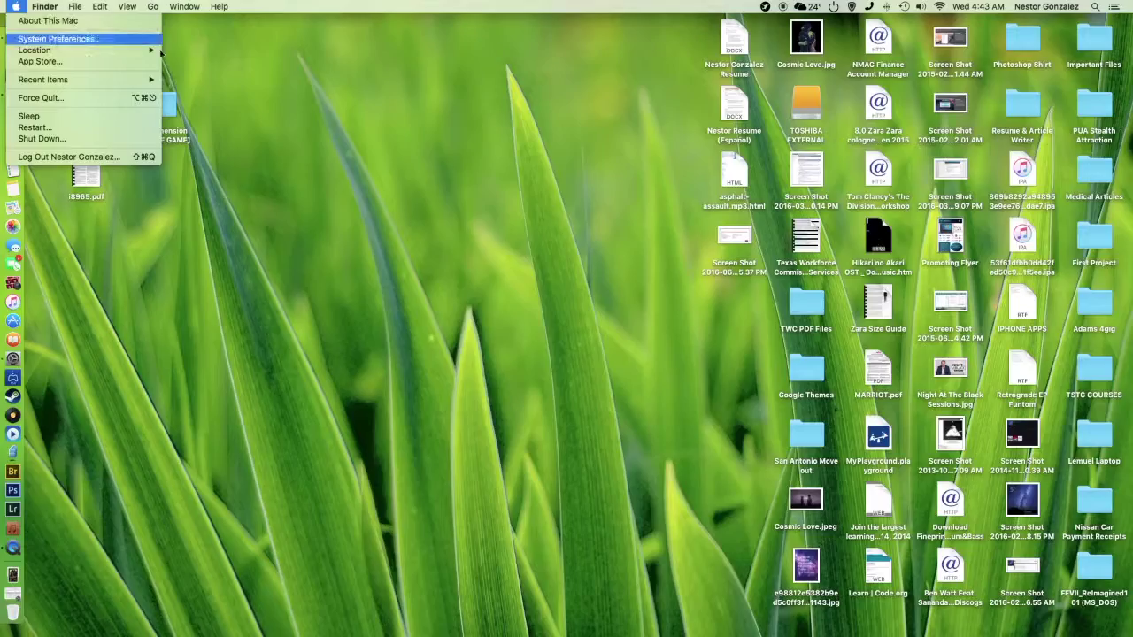
click(585, 289)
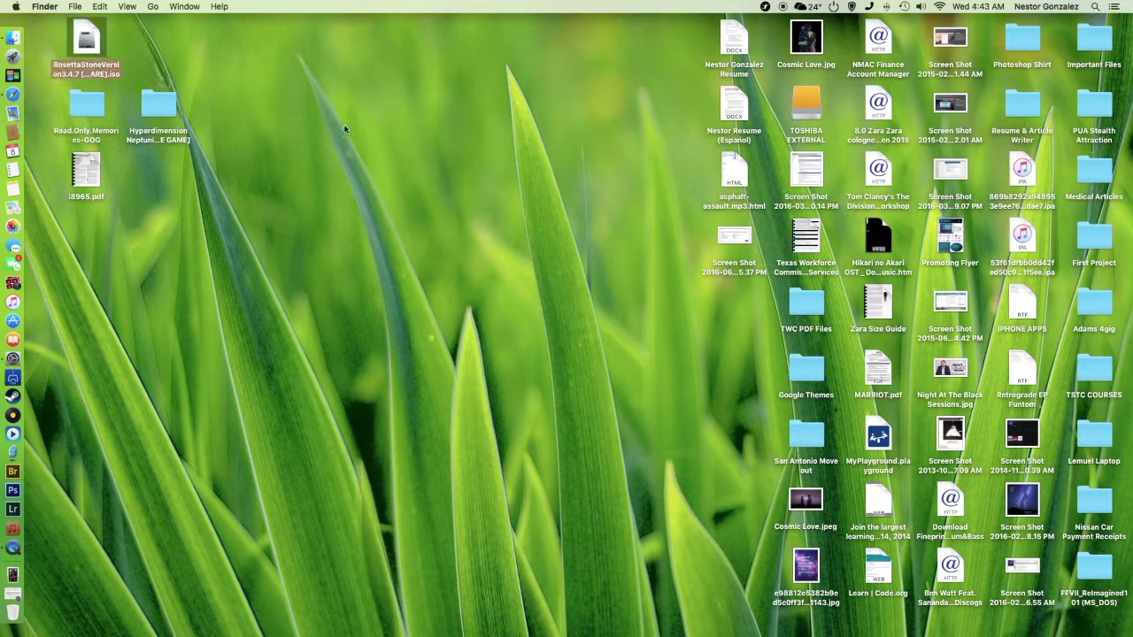
Preview the RosettaStoneVersion3.4.7 disk image on the desktop with Quick Look, then close the preview.
key(space)
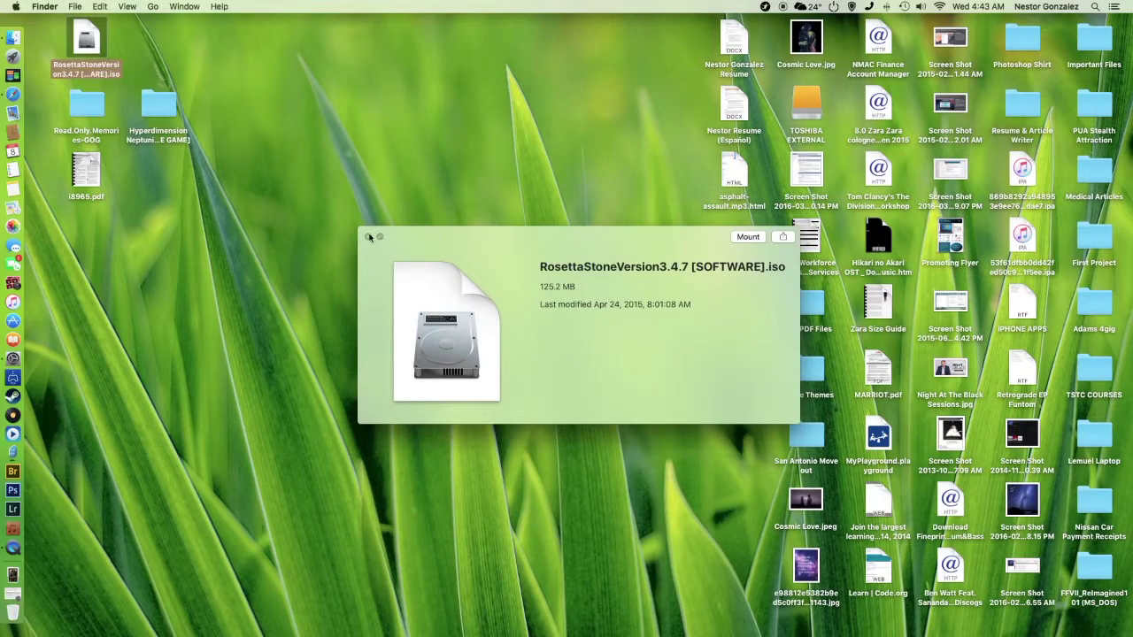
click(369, 236)
click(662, 345)
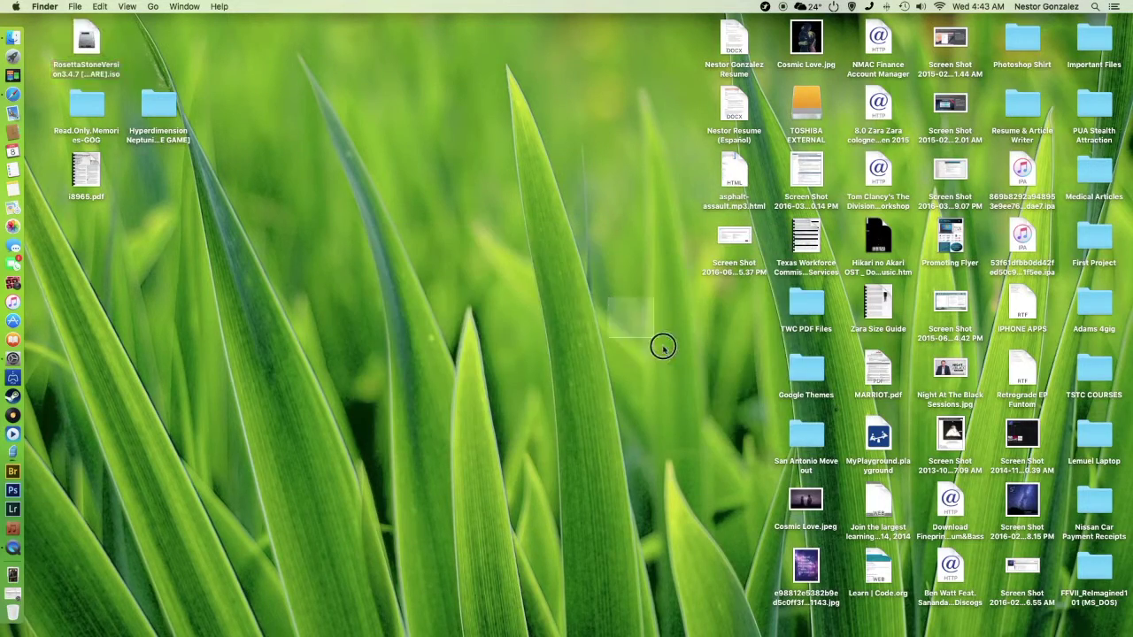
Open the WINDOWS SOFTWARES folder inside Old Desktop in the Important Files folder on the desktop.
double_click(1098, 44)
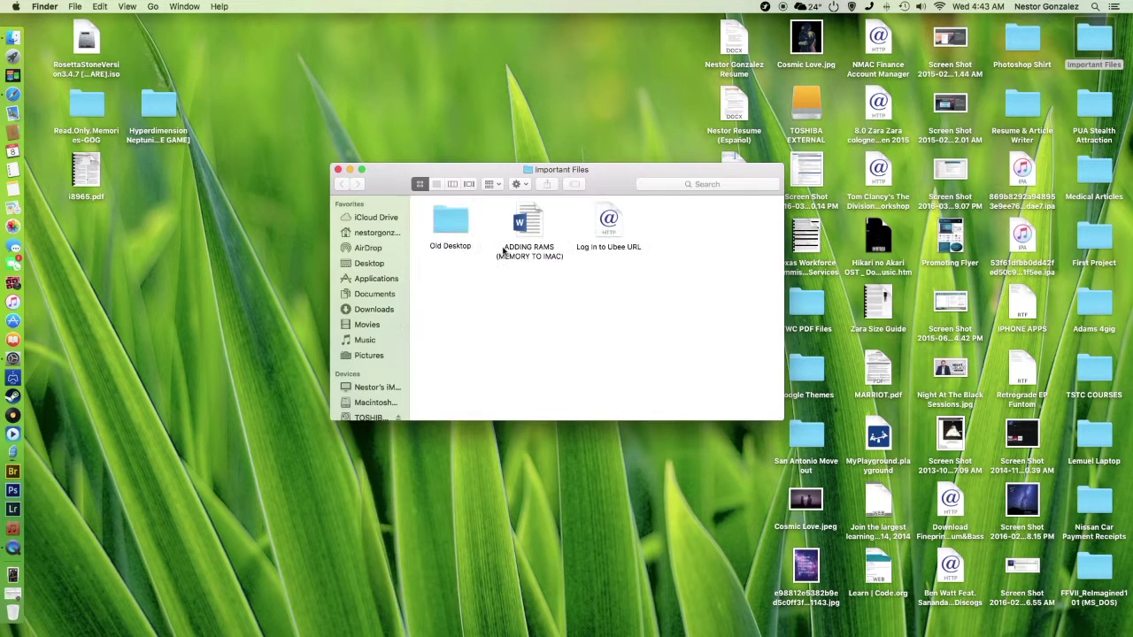
double_click(448, 224)
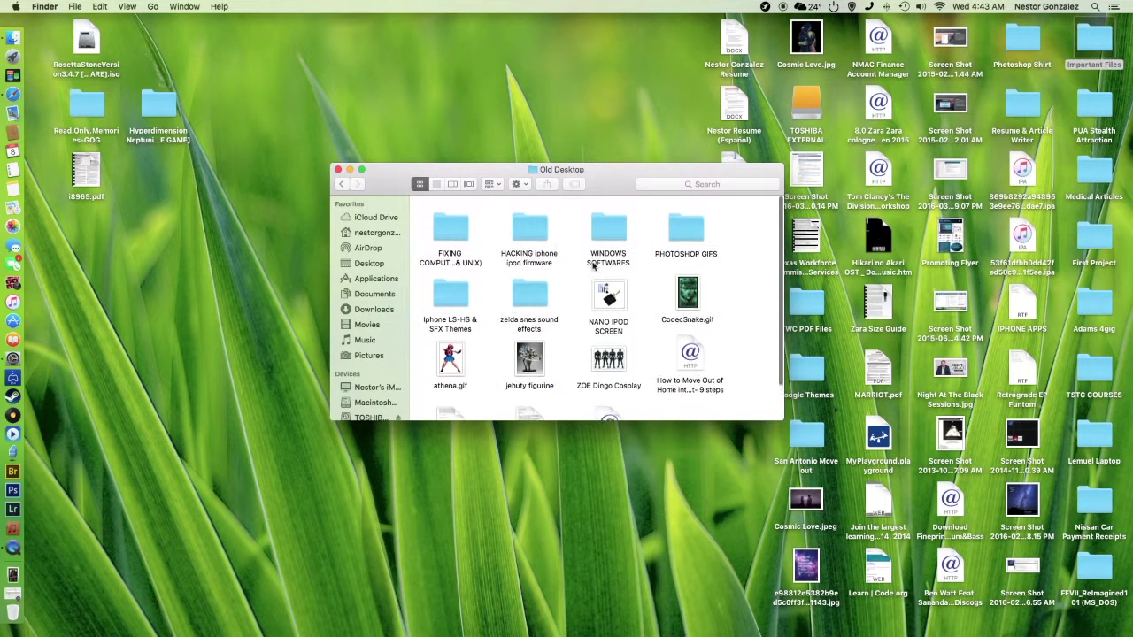
click(609, 228)
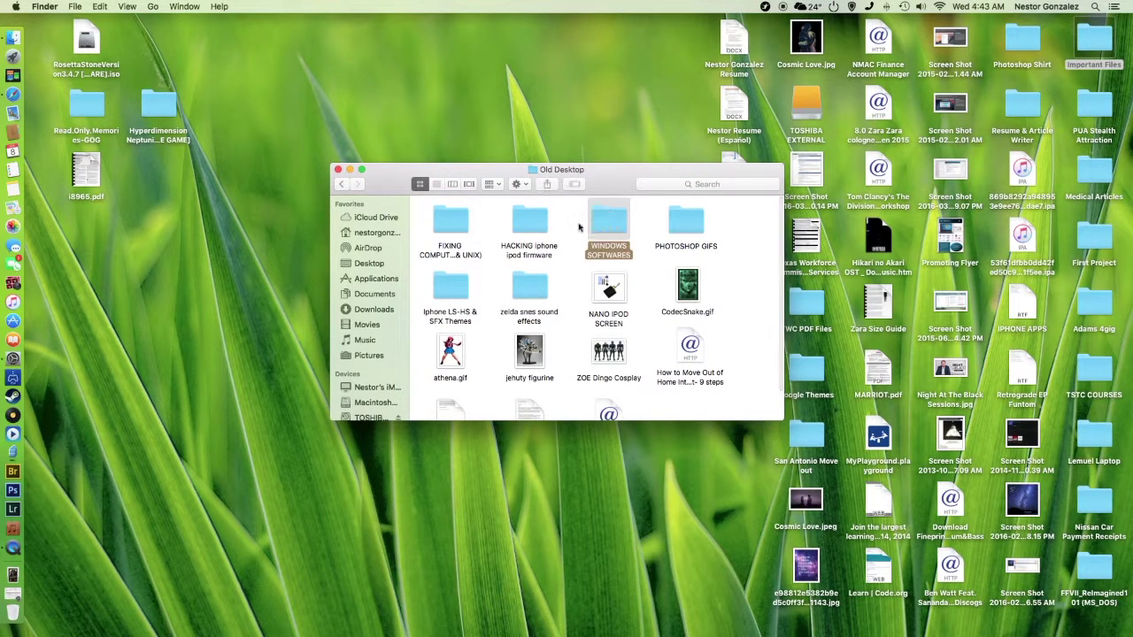
double_click(617, 234)
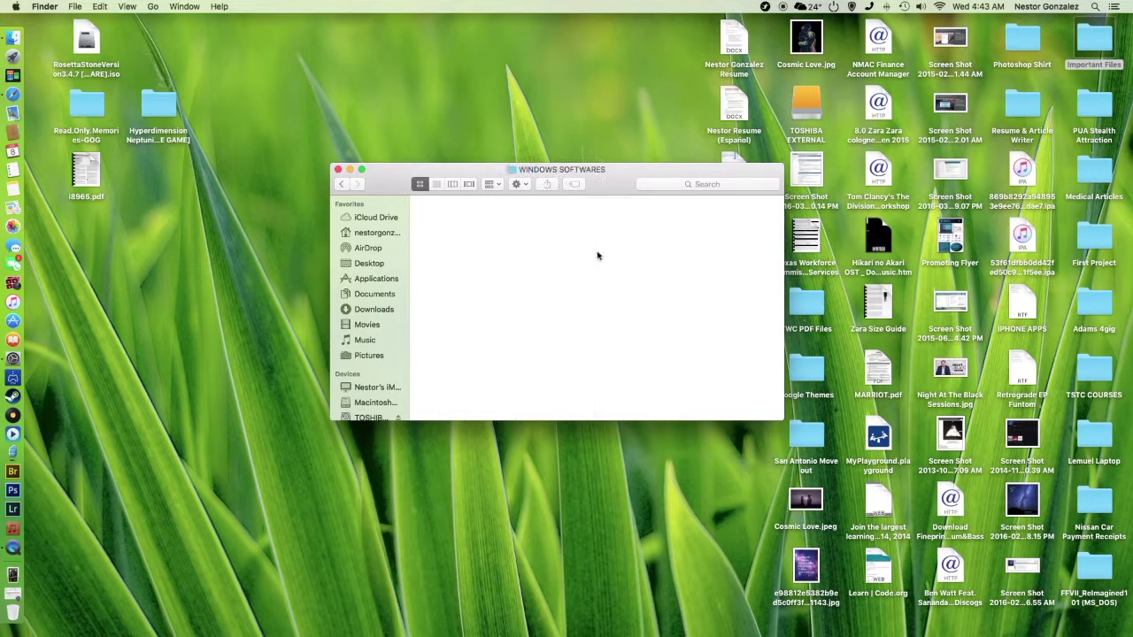
Preview the N2F_Pro.exe file in the WINDOWS SOFTWARES folder with Quick Look, then close the preview and the folder window.
scroll(531, 280, down, 2)
scroll(532, 280, up, 1)
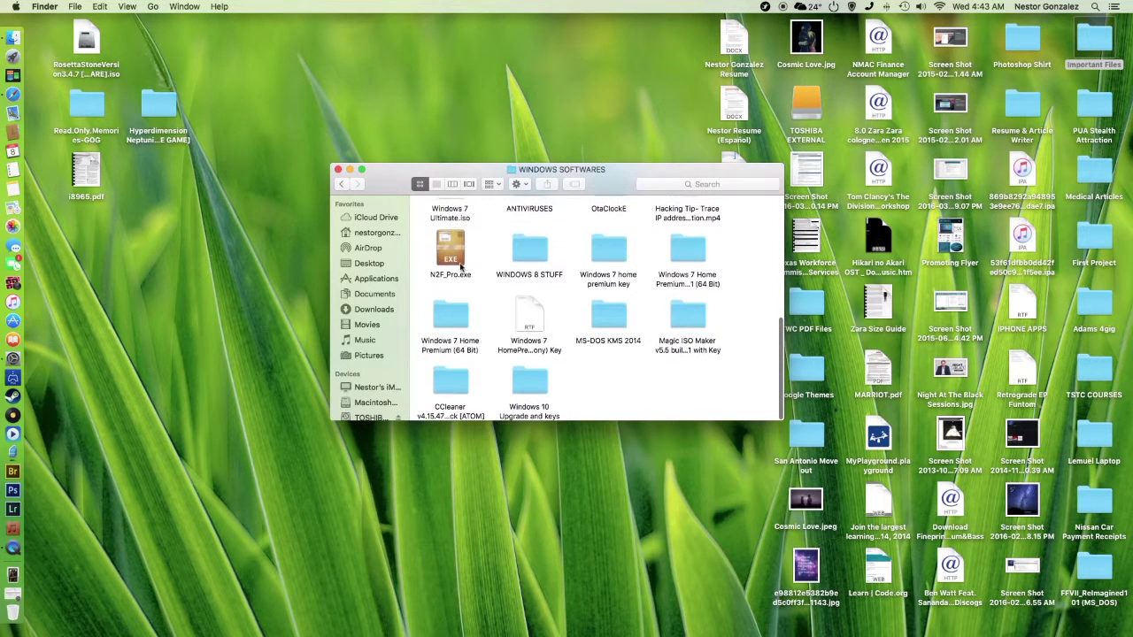
key(n)
key(space)
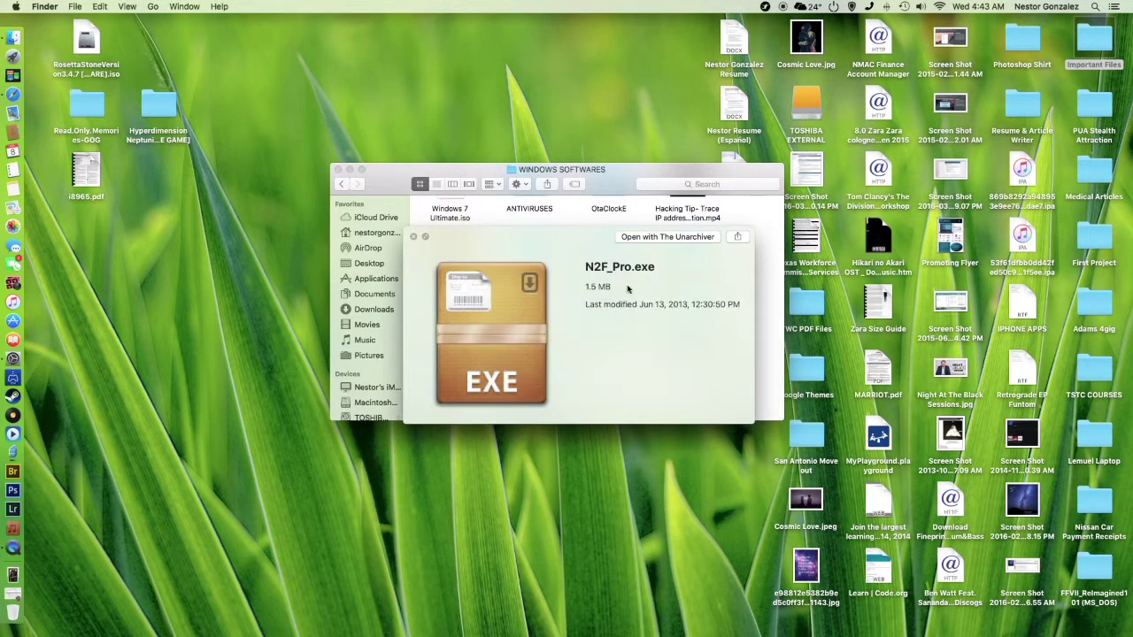
scroll(752, 322, up, 1)
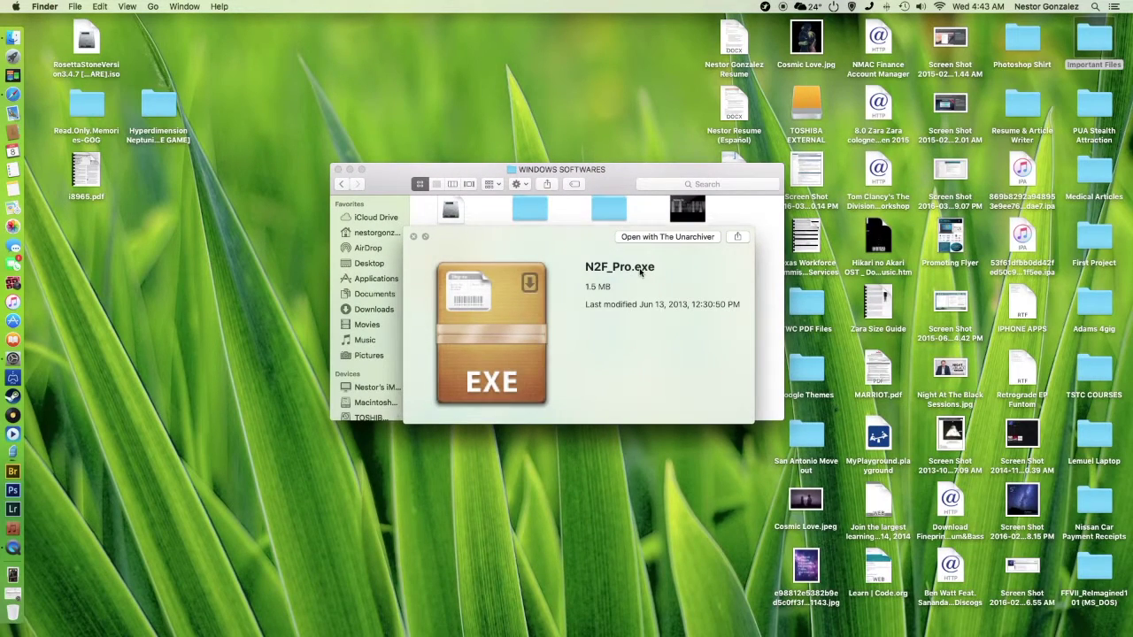
key(space)
key(space)
key(space)
key(super+w)
click(632, 281)
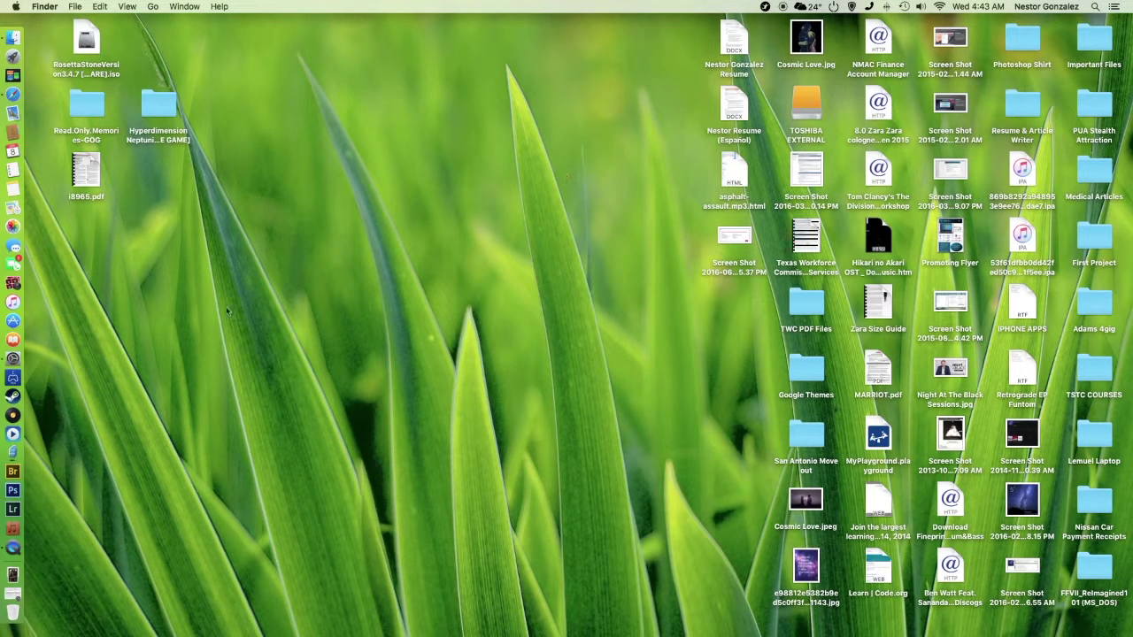
Switch to the full-screen Safari window and search Google Images for "windows".
key(ctrl+Up)
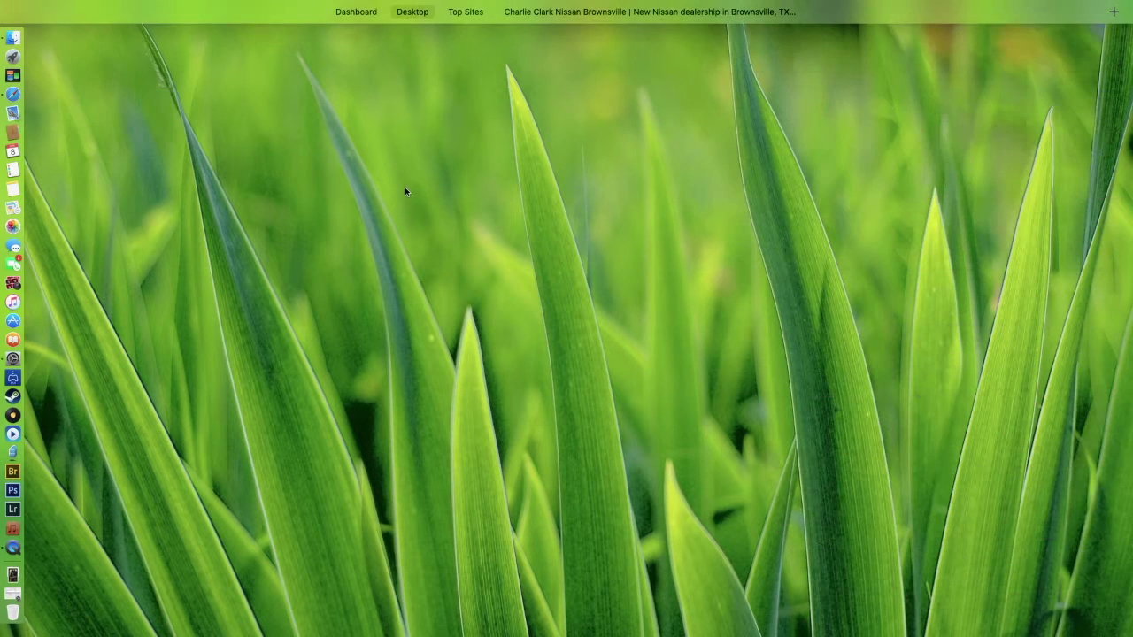
mouse_move(503, 16)
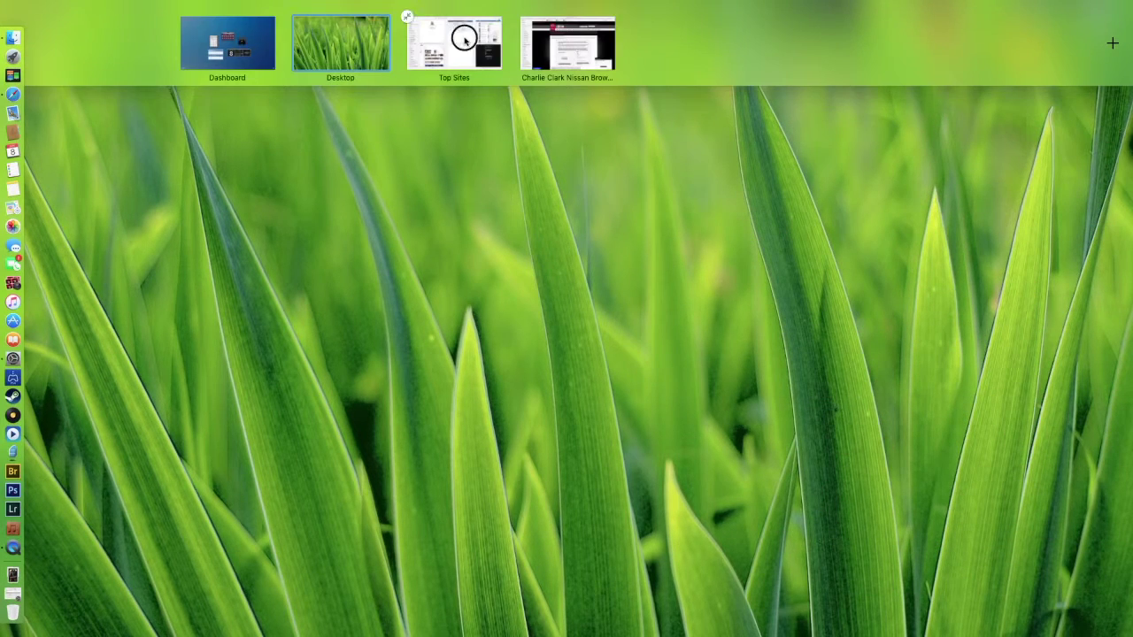
click(412, 25)
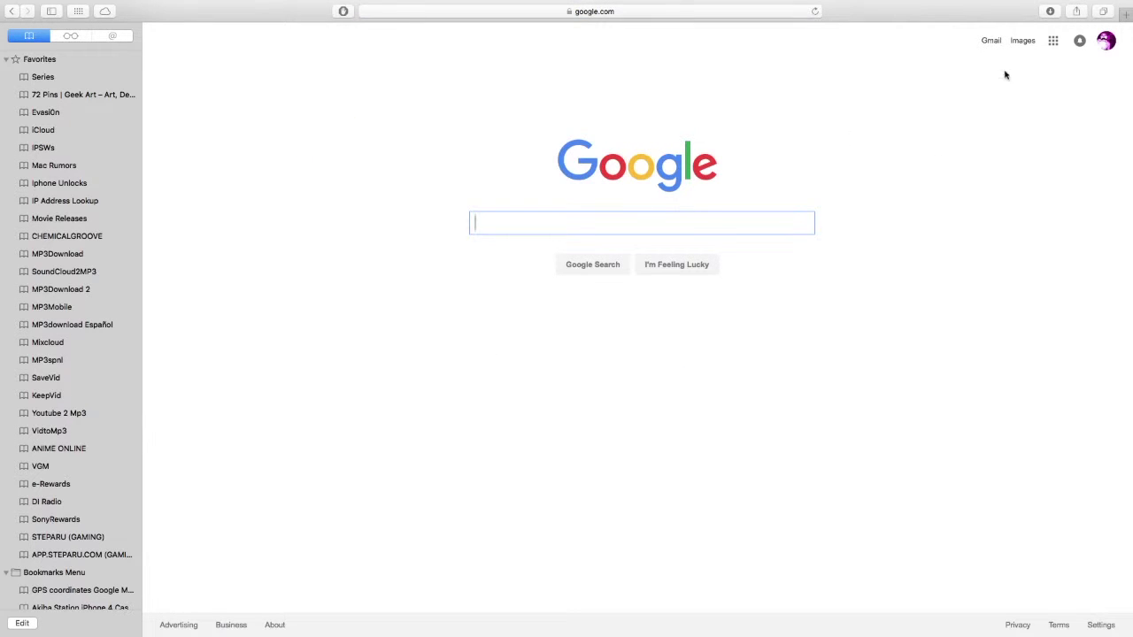
click(1022, 40)
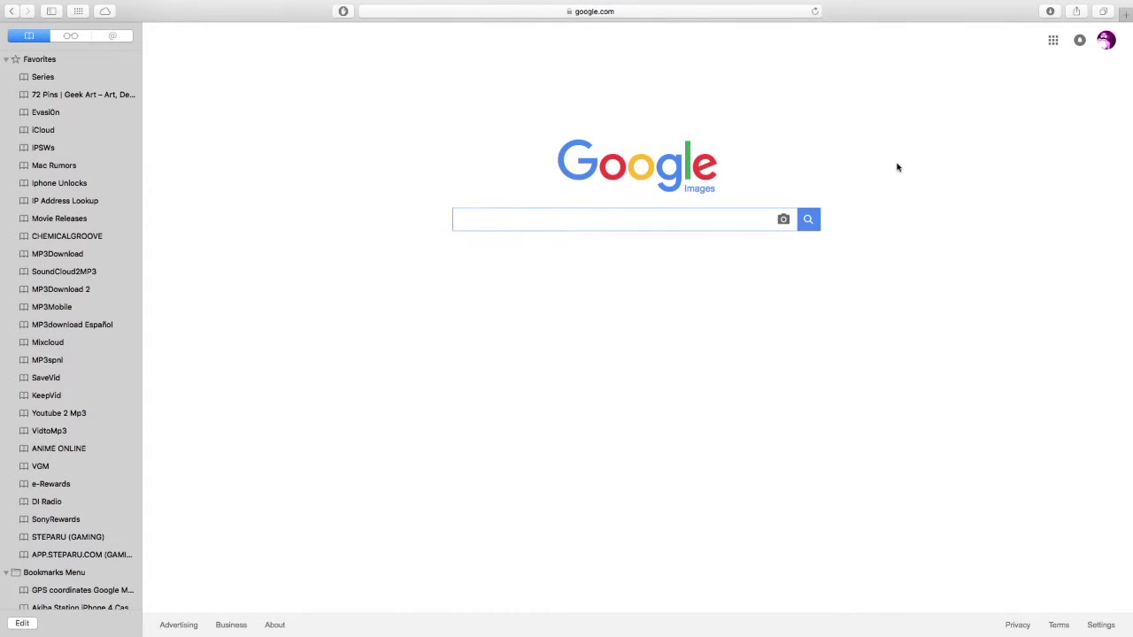
text(windows)
key(Return)
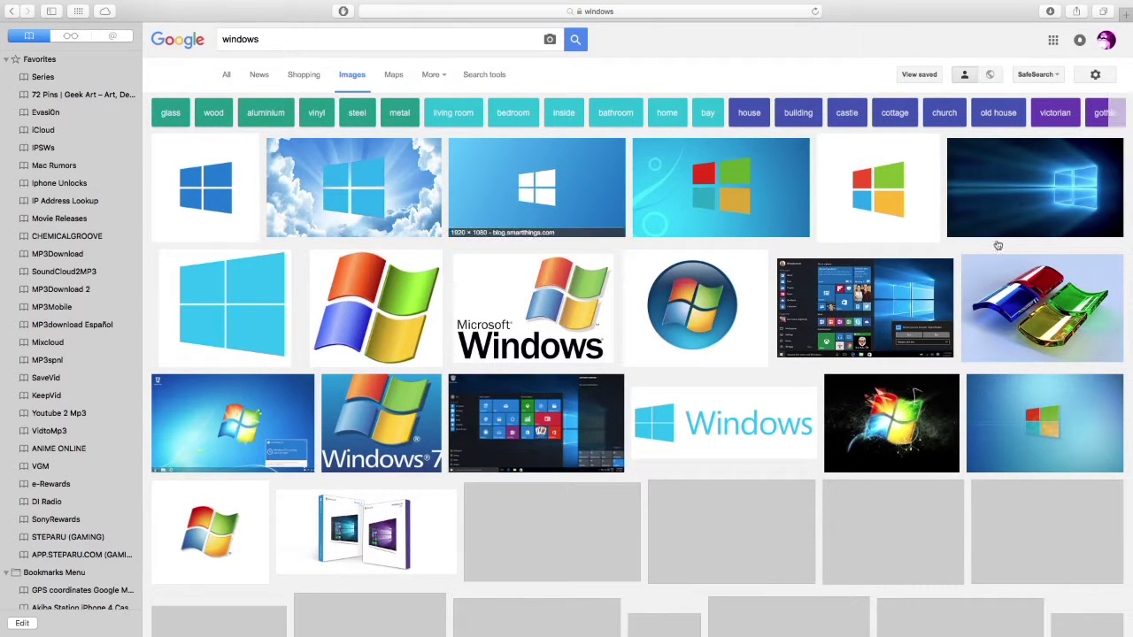
Replace the image search term with "mac" and run the search.
click(421, 19)
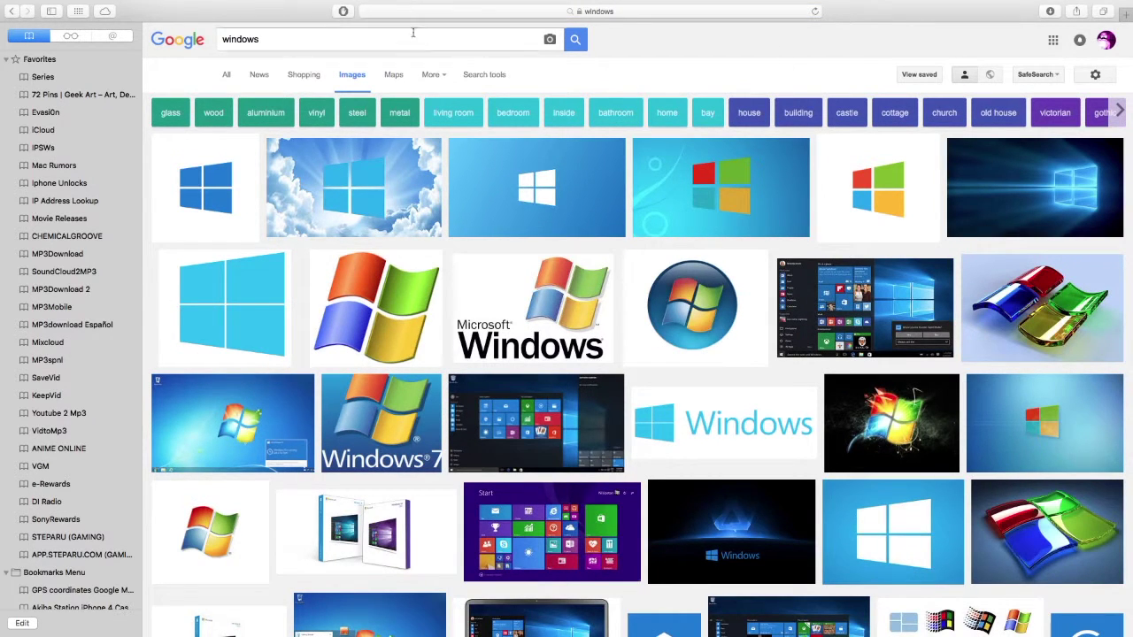
text(mac)
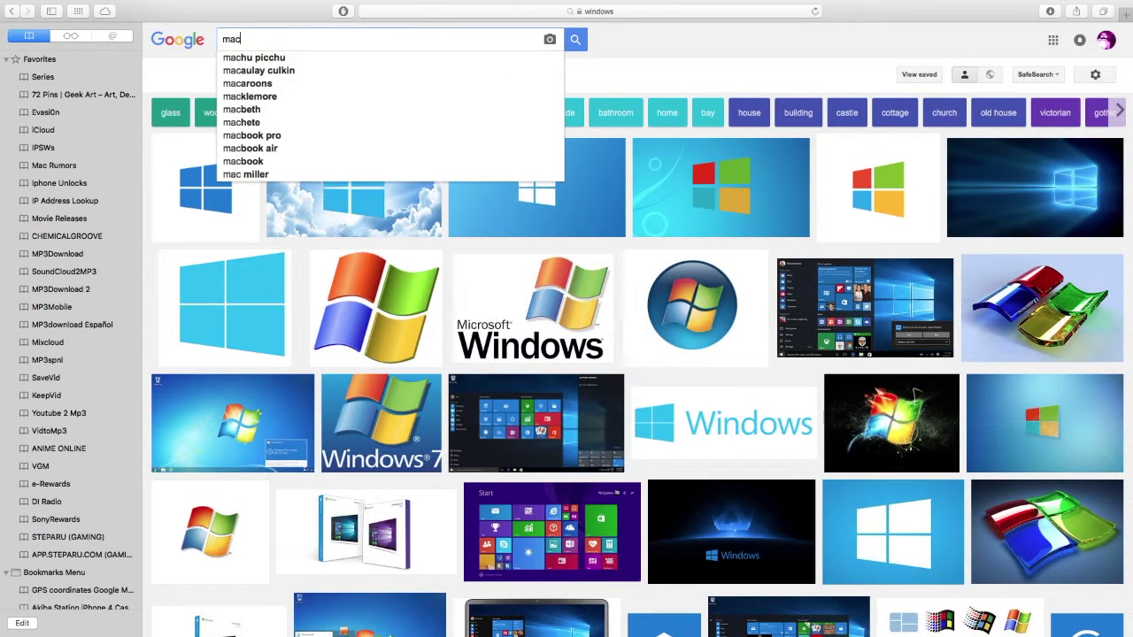
key(Return)
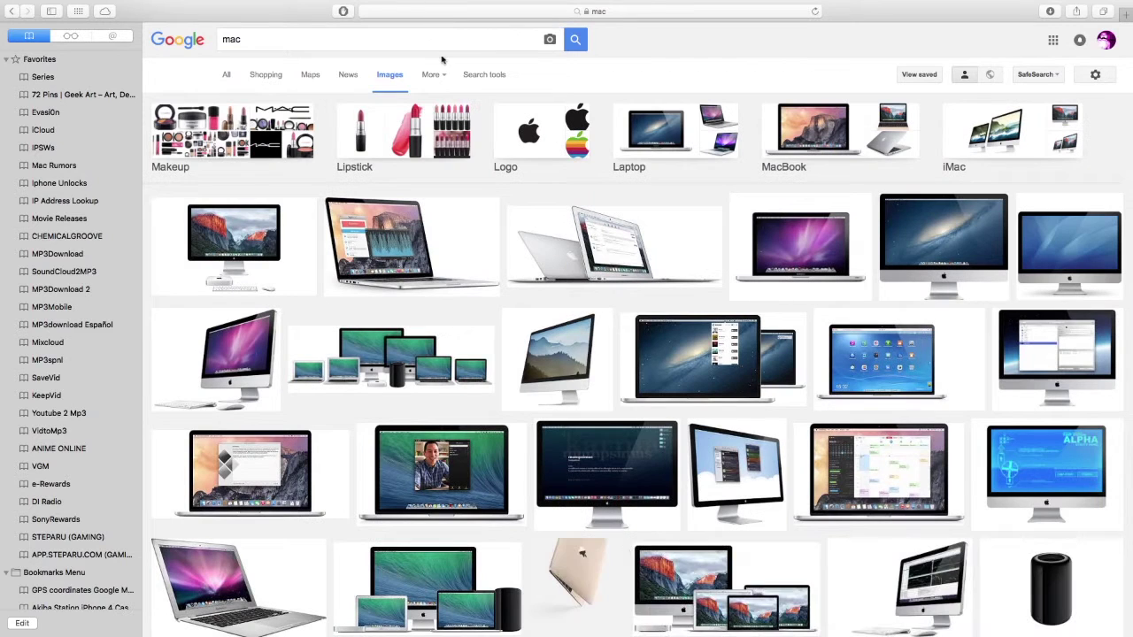
Search Google Images for "mac boot logo" and enlarge the first grey Apple startup screen image.
click(410, 40)
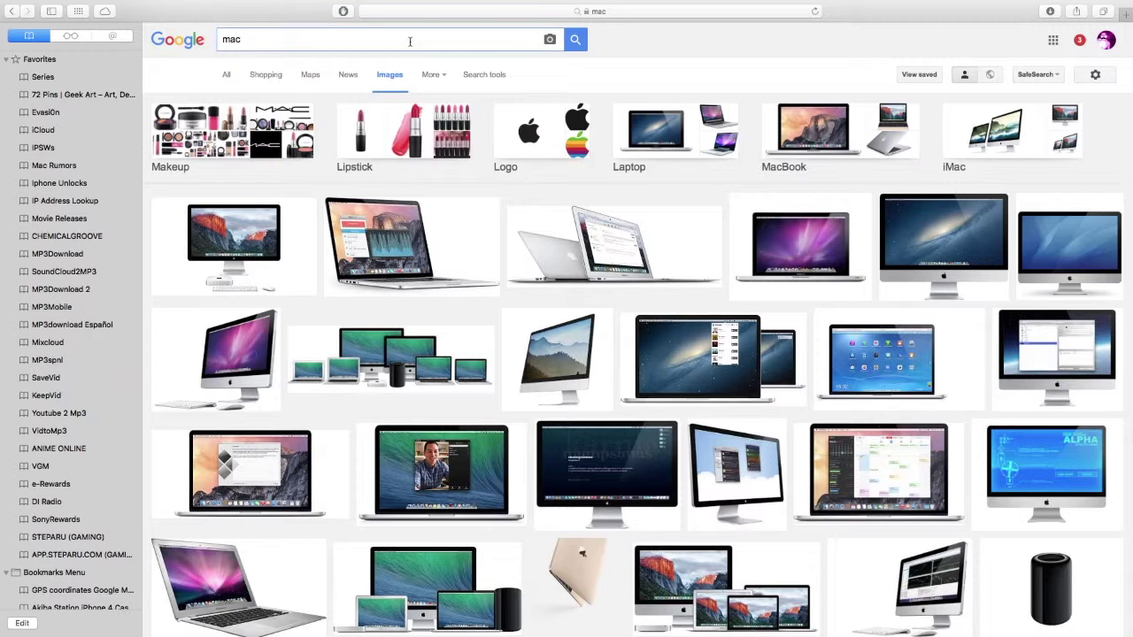
text(boot log)
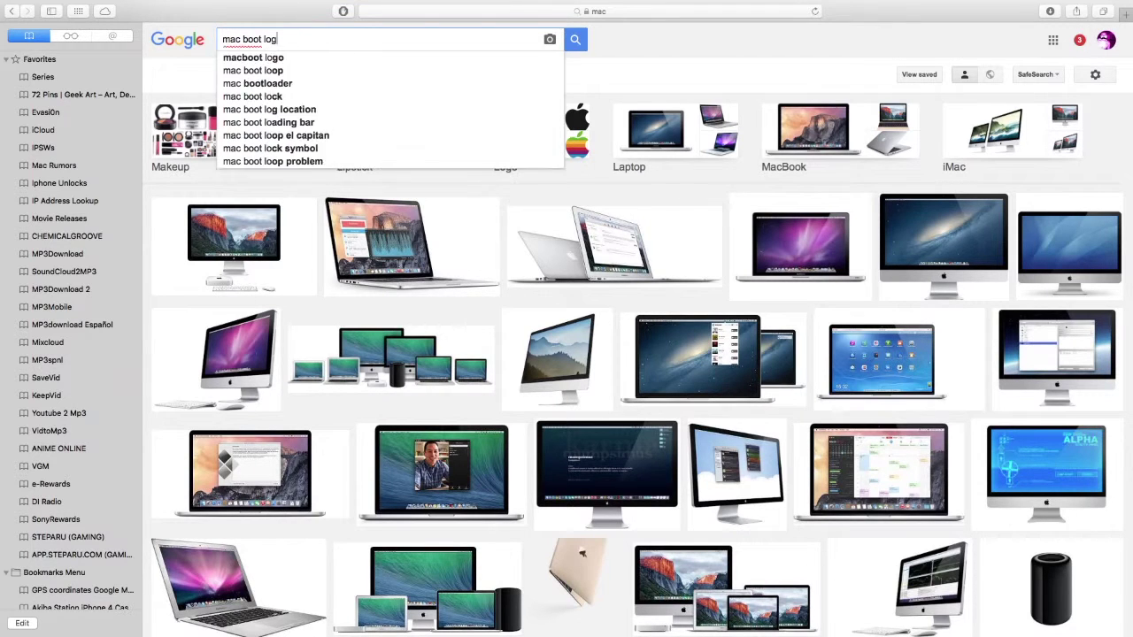
text(o)
key(Return)
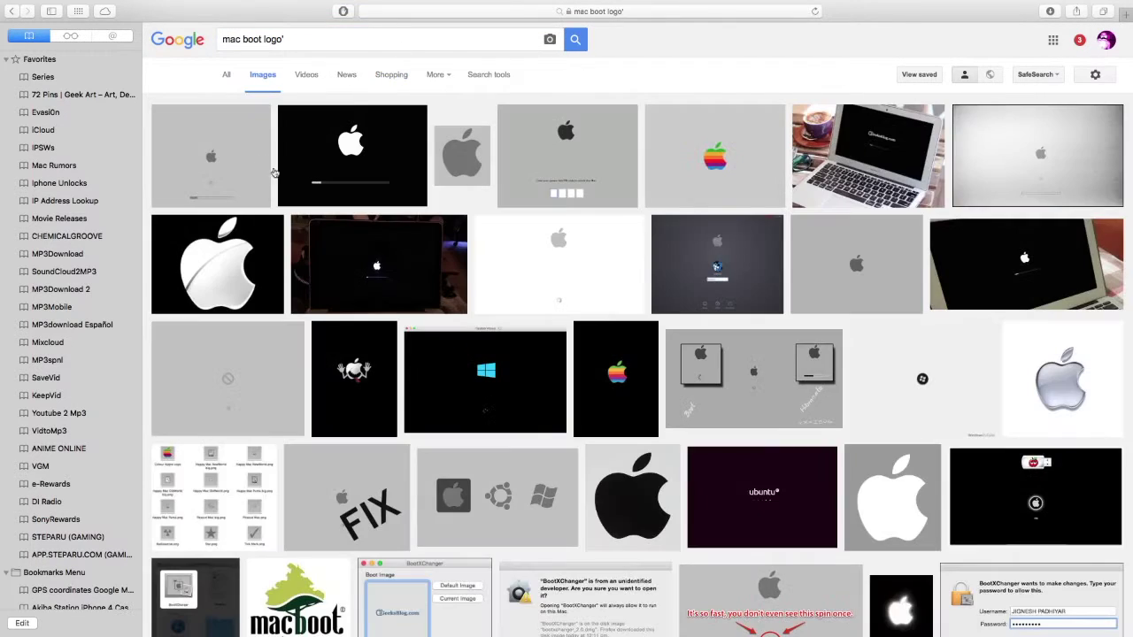
click(264, 173)
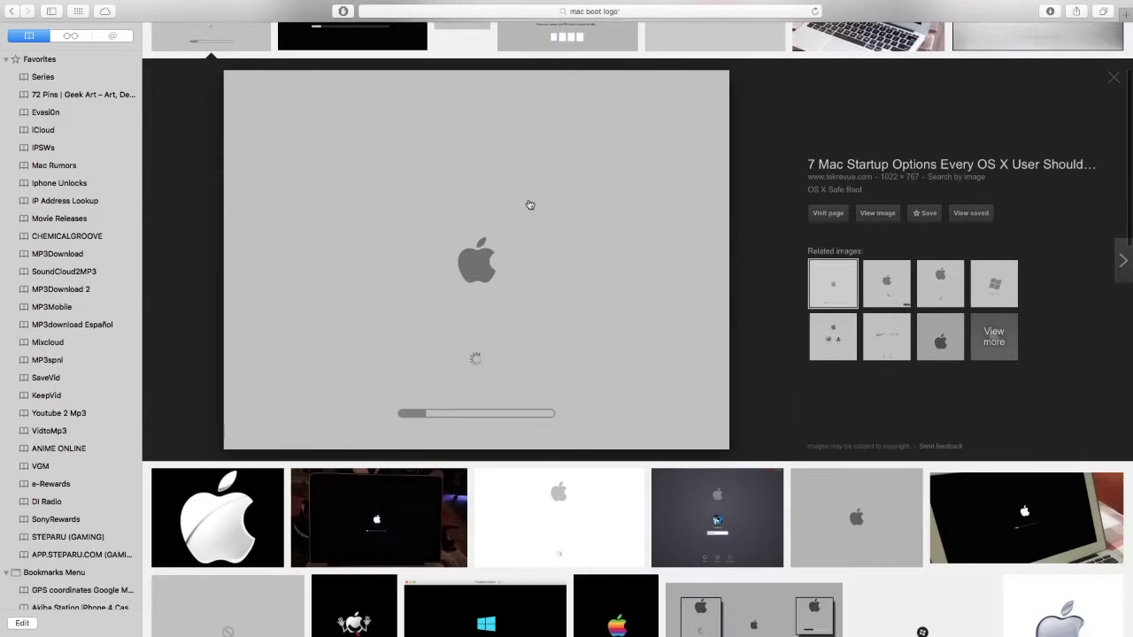
scroll(210, 95, up, 4)
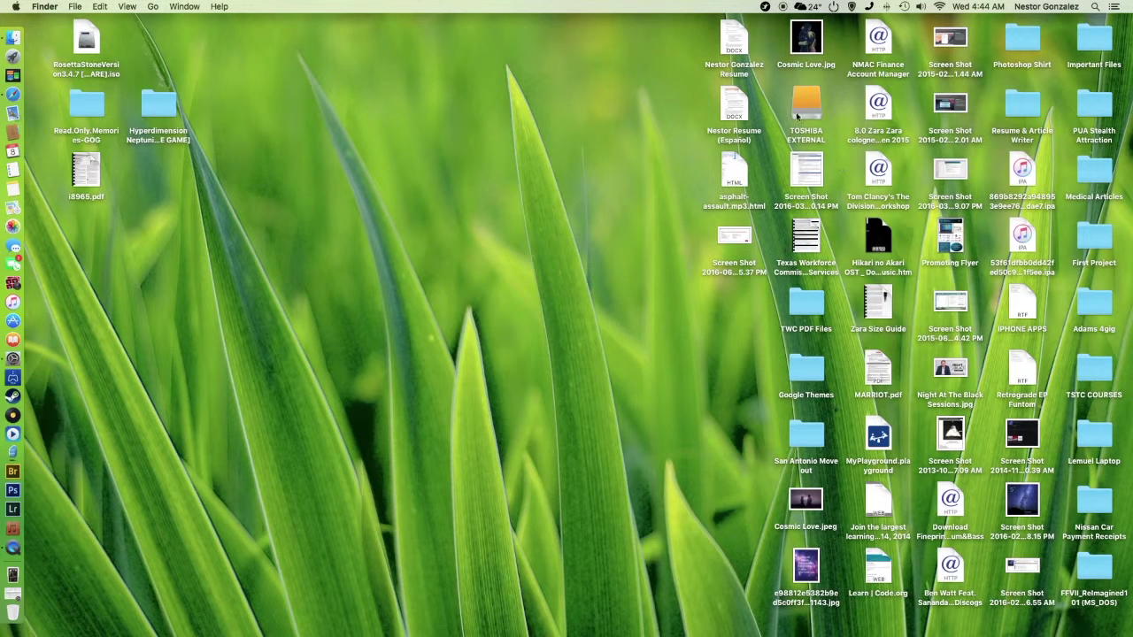
Open the Documents folder in a new Finder window, look inside its Adobe folder and return to Documents.
mouse_move(798, 227)
click(21, 28)
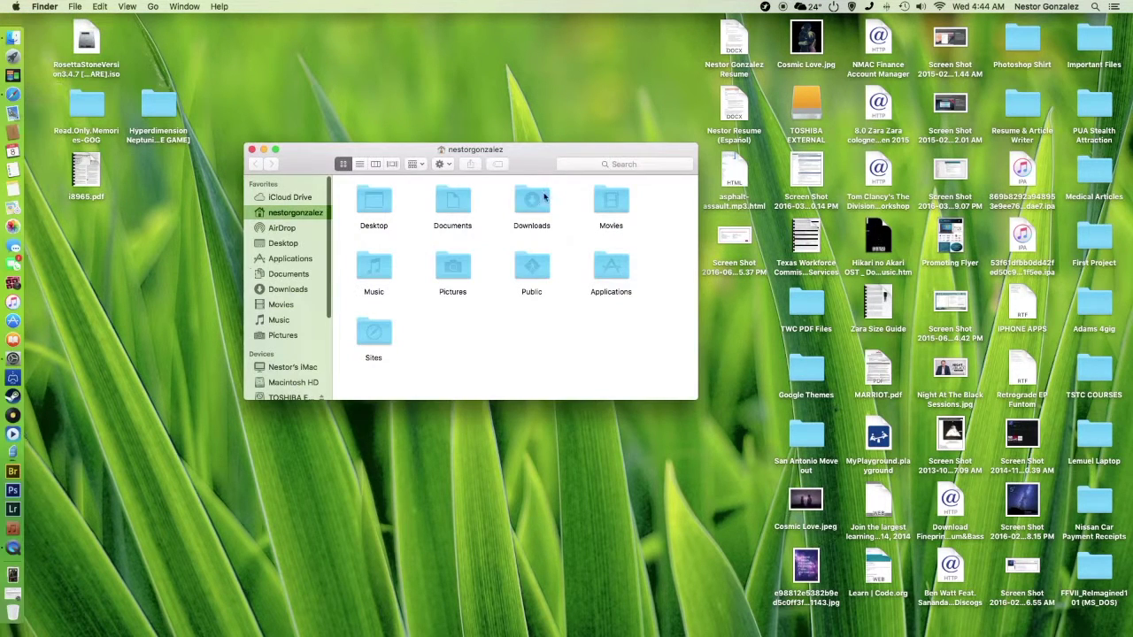
double_click(447, 208)
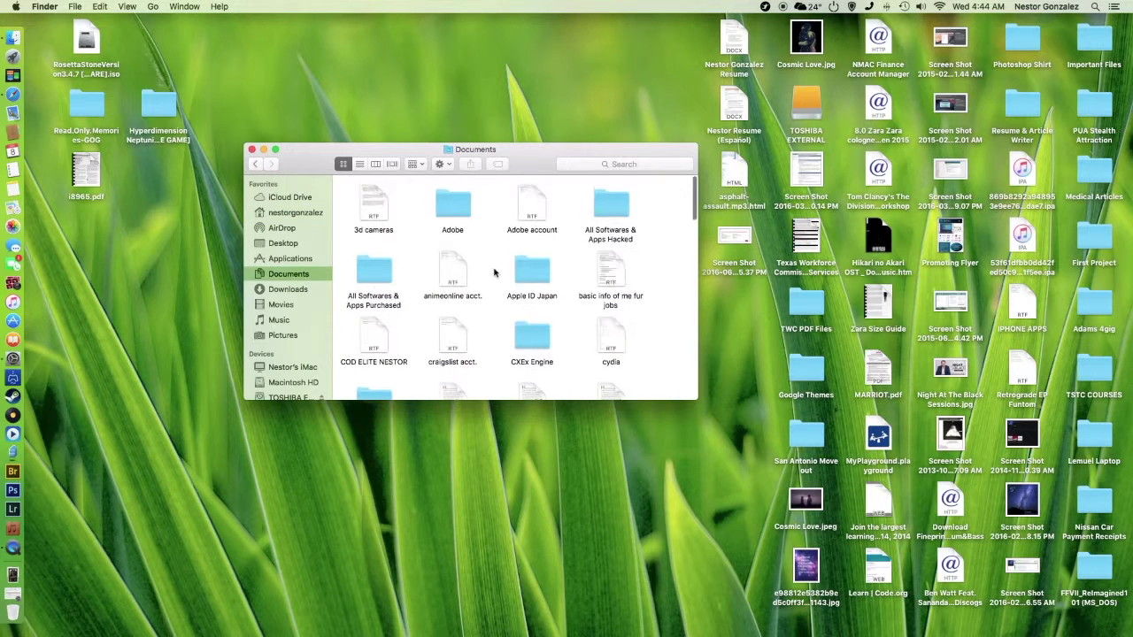
scroll(494, 272, down, 1)
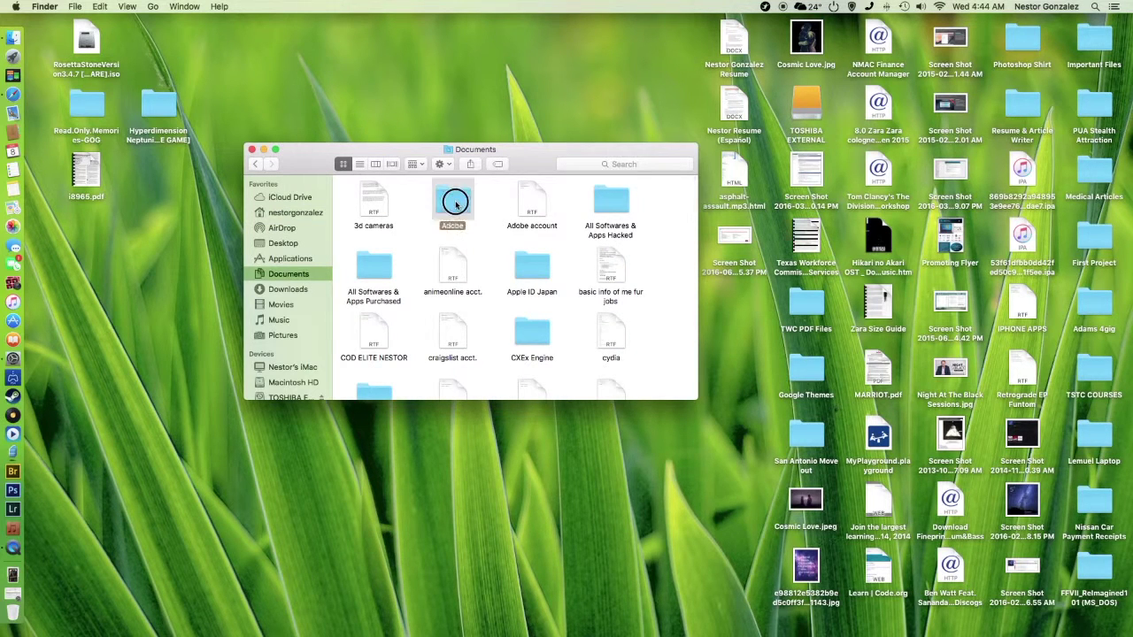
double_click(455, 205)
click(370, 199)
click(254, 164)
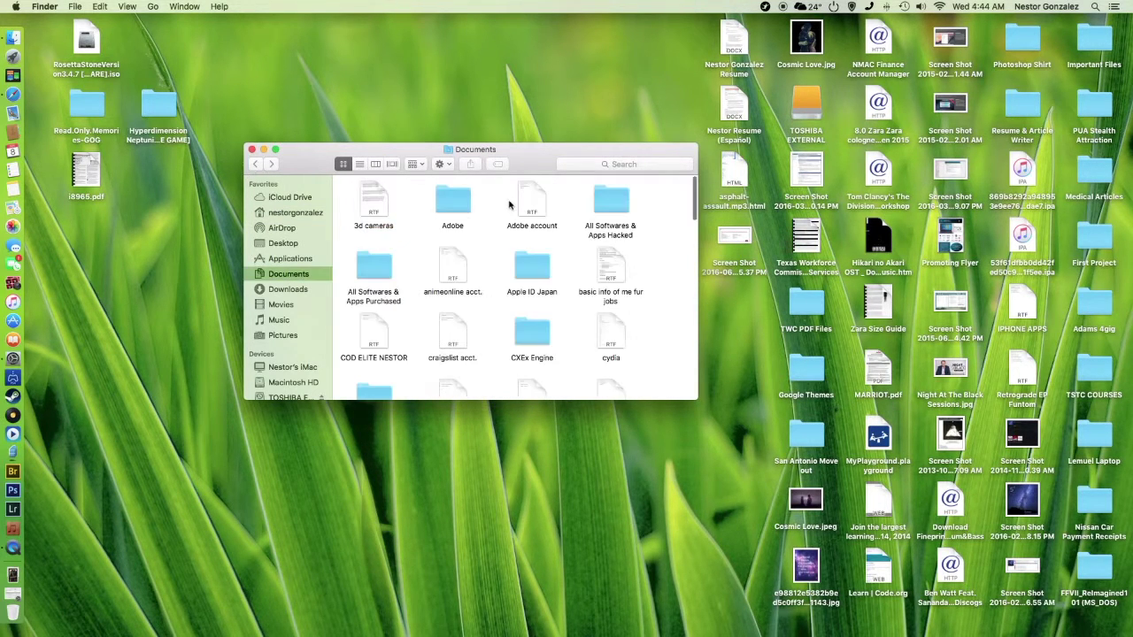
Preview wine-1.7.0 .dmg in the All Softwares & Apps Purchased folder, then close the preview and the Finder window.
double_click(372, 276)
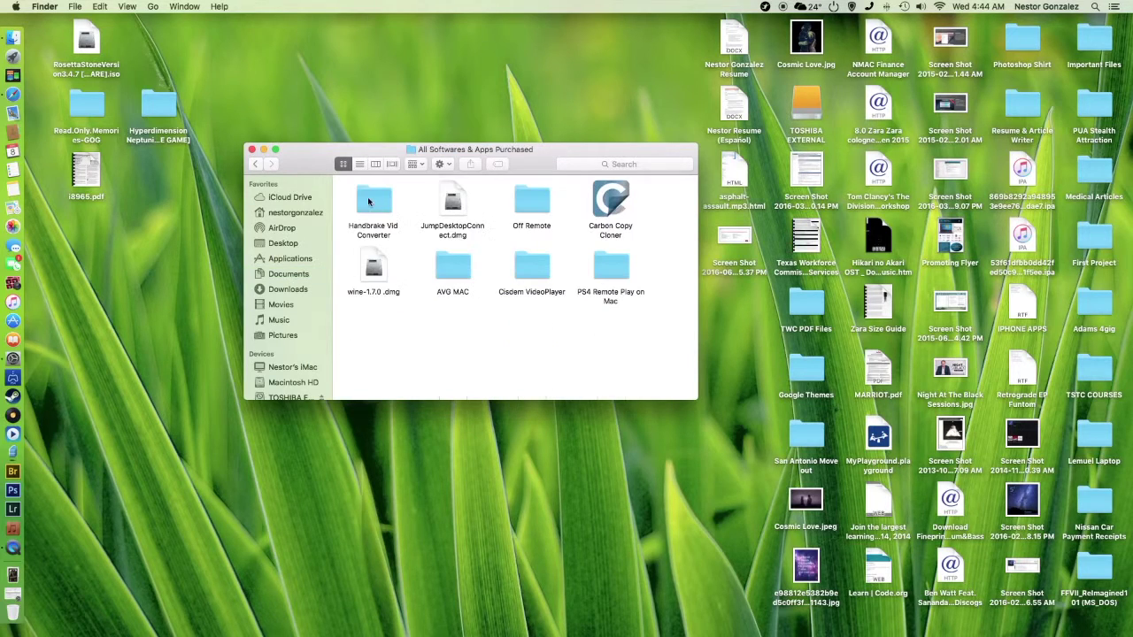
click(381, 272)
key(space)
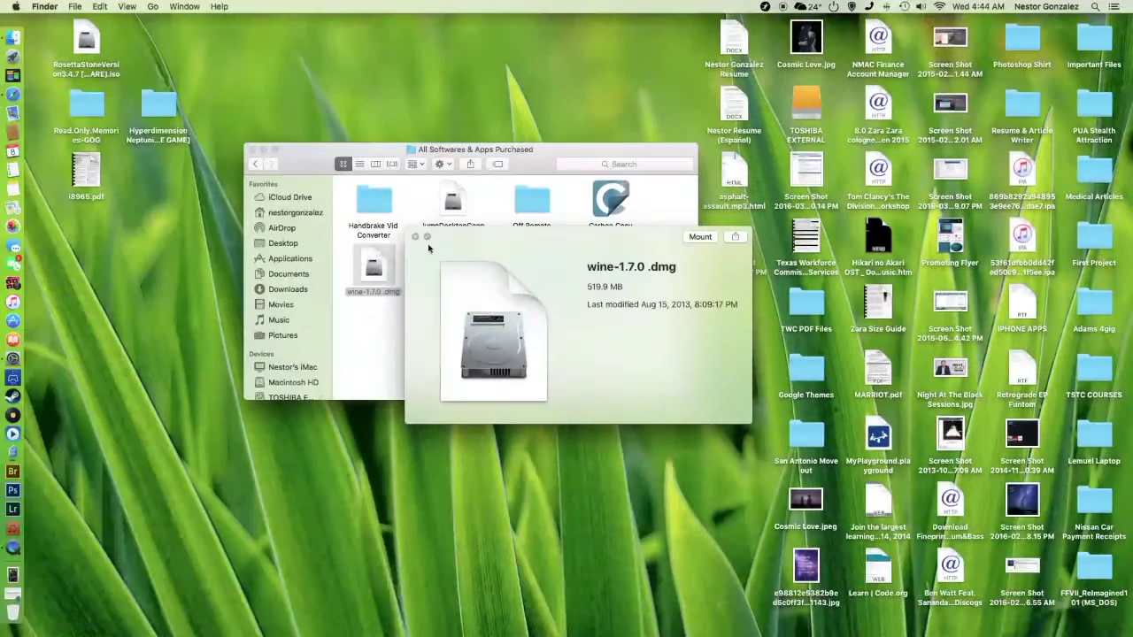
click(409, 240)
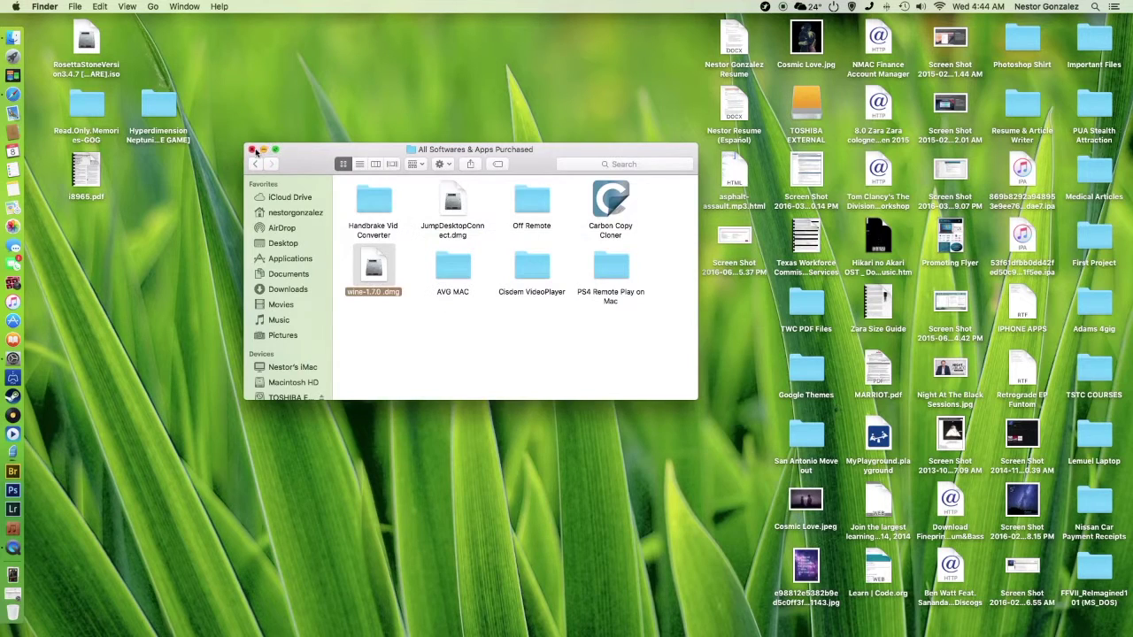
click(252, 151)
drag(298, 148, 549, 438)
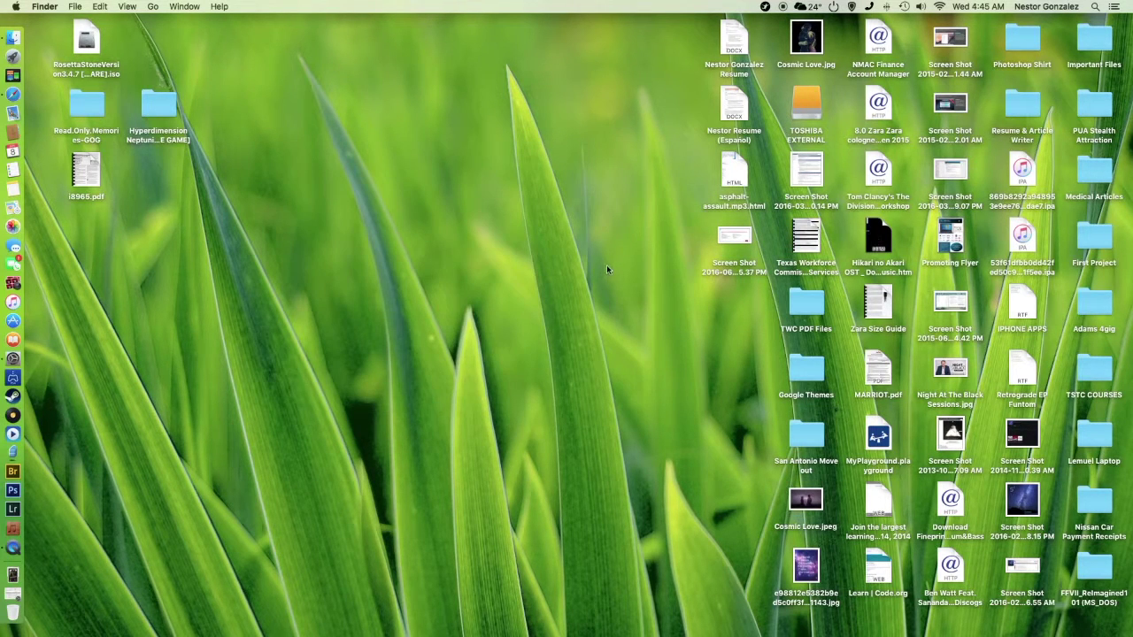
Switch back to the Google Images page in Safari and replace its search term with "apple.com".
key(ctrl+Up)
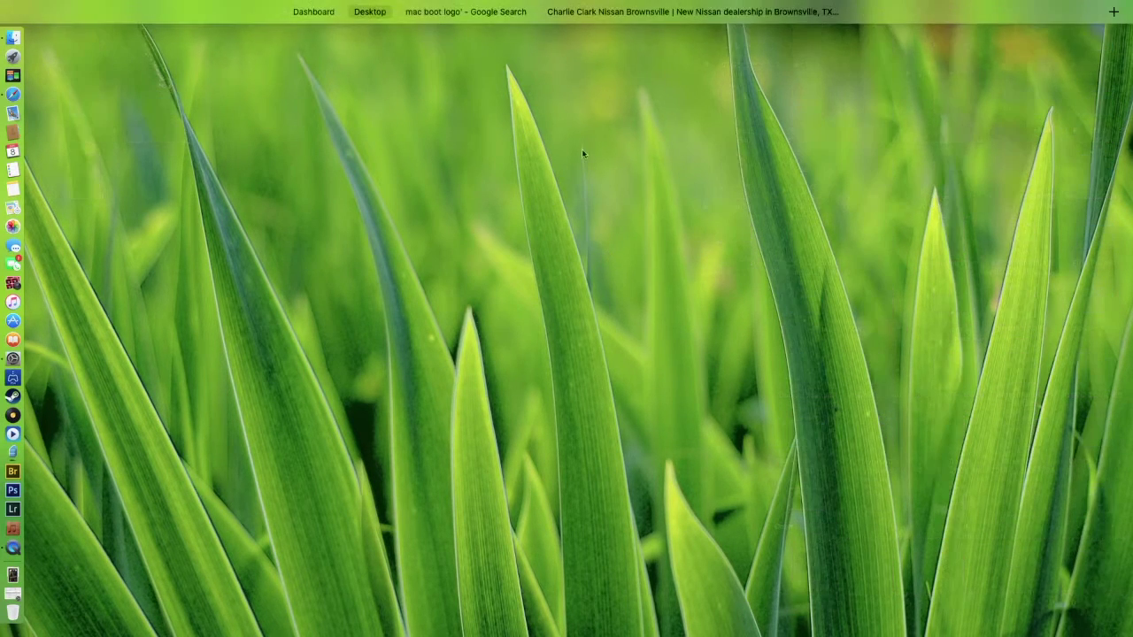
mouse_move(517, 3)
click(556, 40)
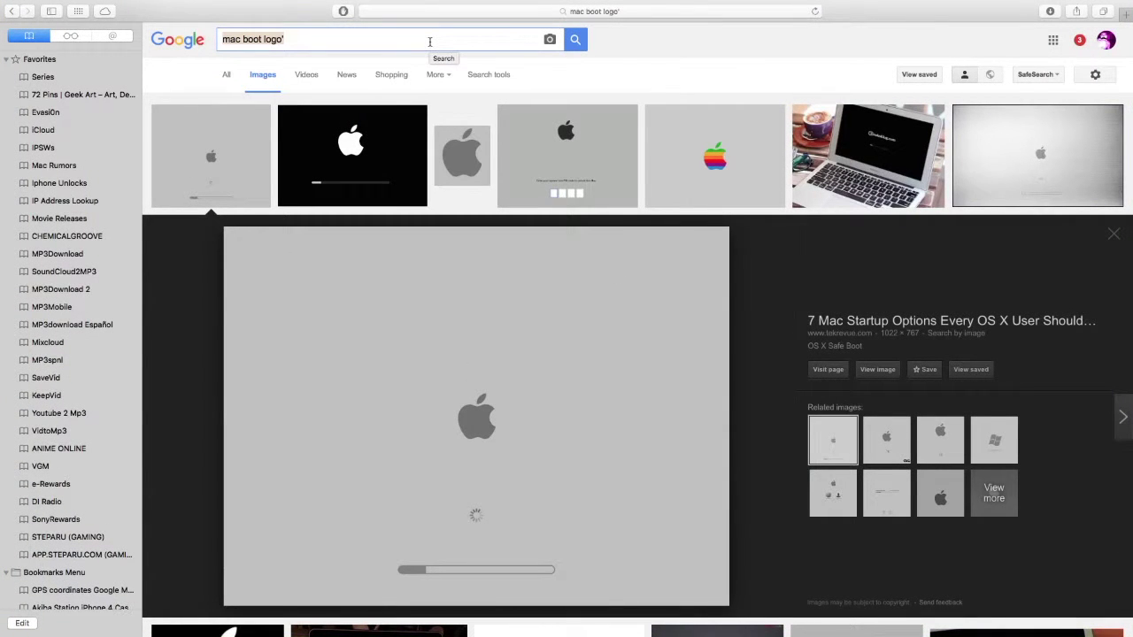
text(apple)
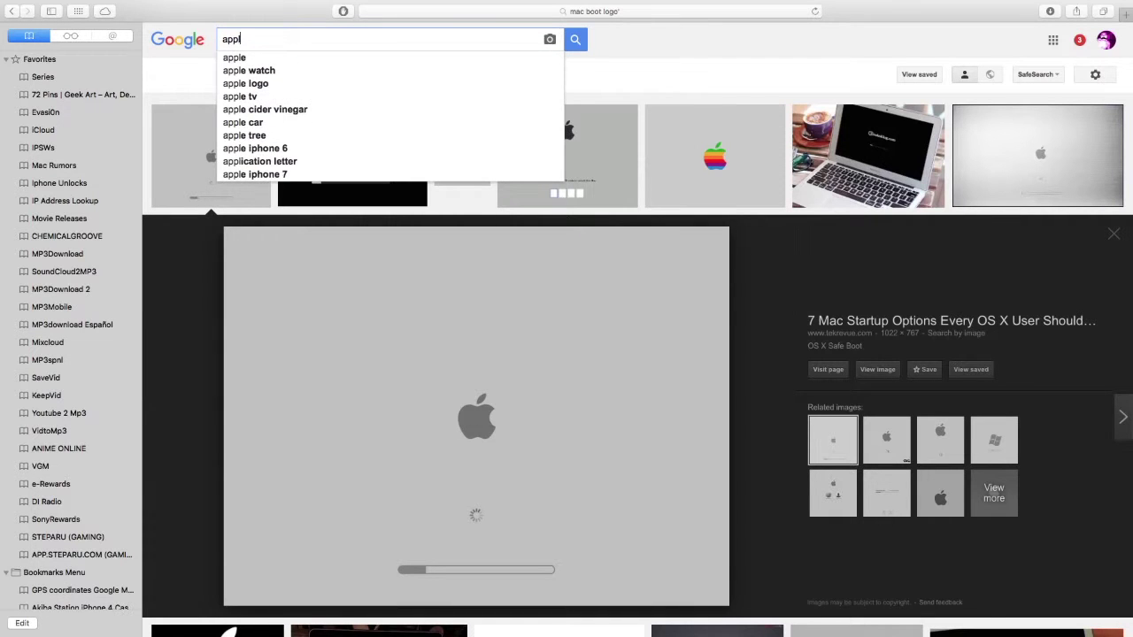
text(.com)
key(Return)
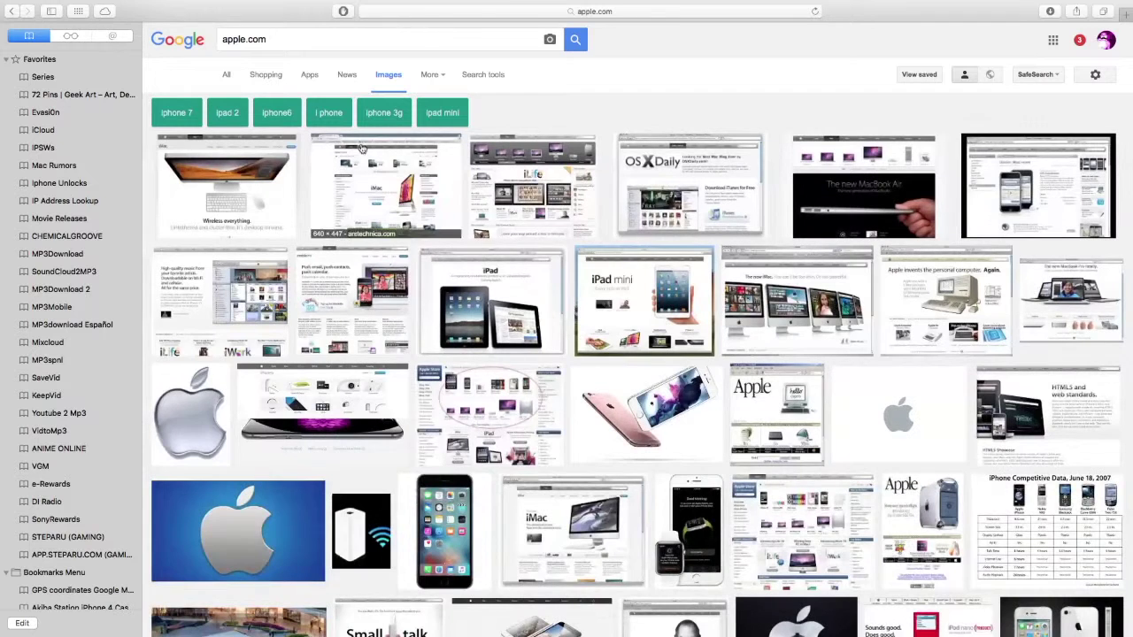
Leave the image results for the Google home page and load the apple.com website.
click(226, 74)
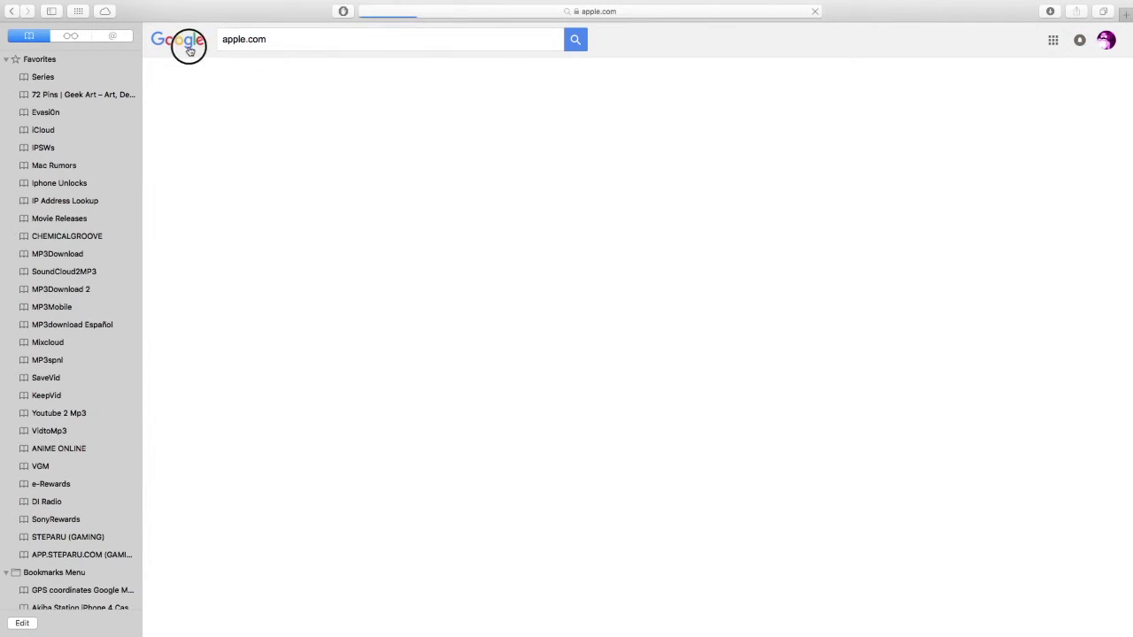
click(577, 15)
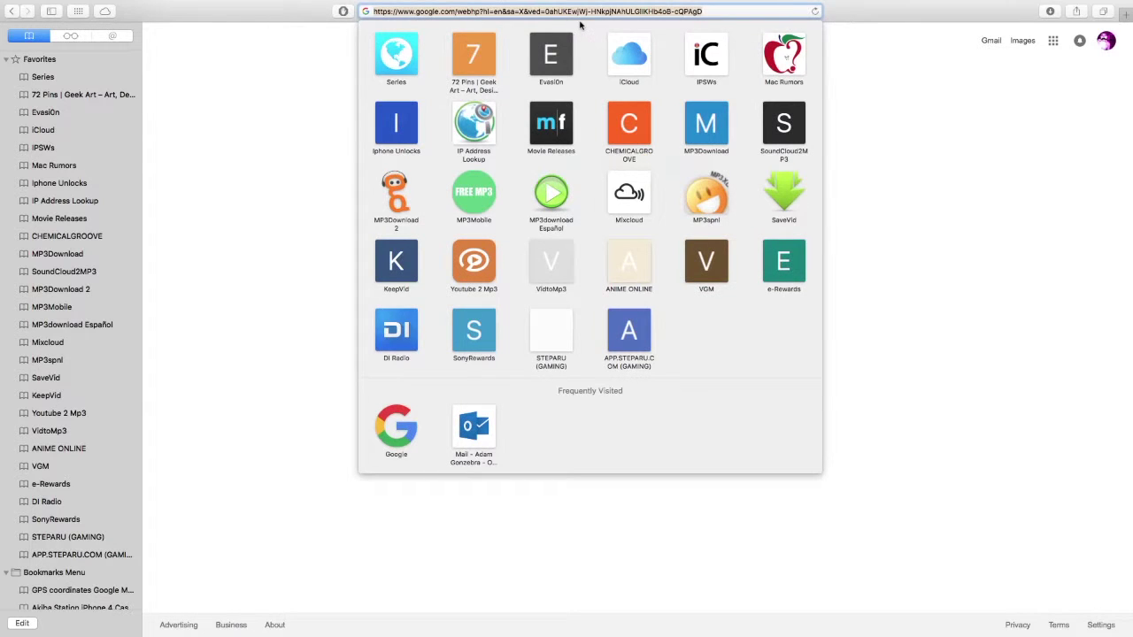
text(apple.com)
key(Return)
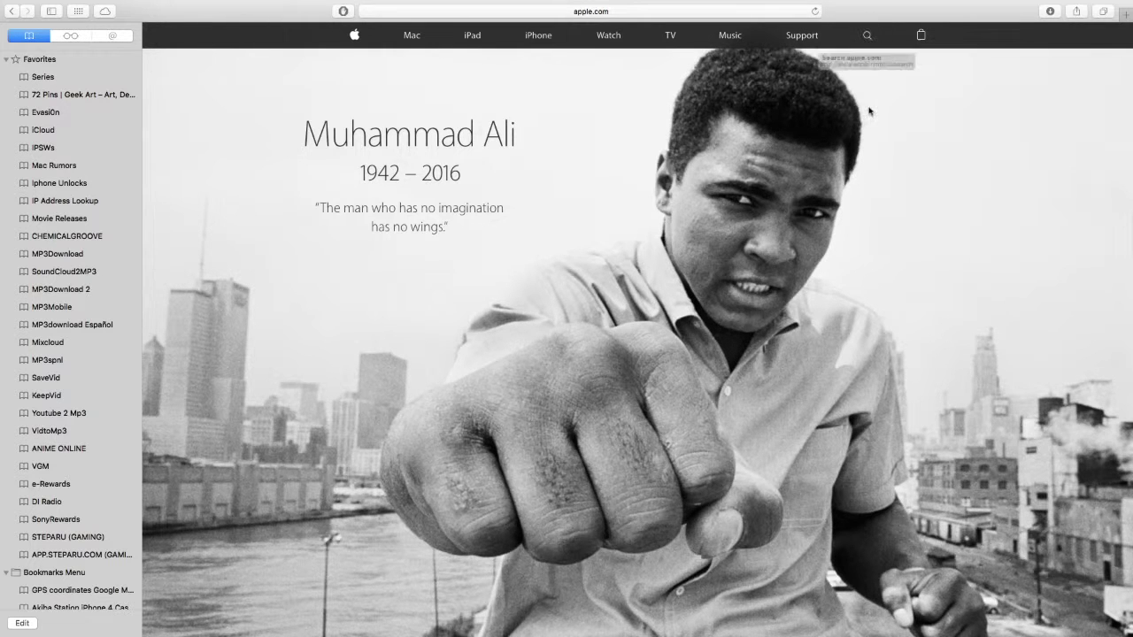
Search the Apple site for "itunes" and open the suggested iTunes Download page.
click(866, 35)
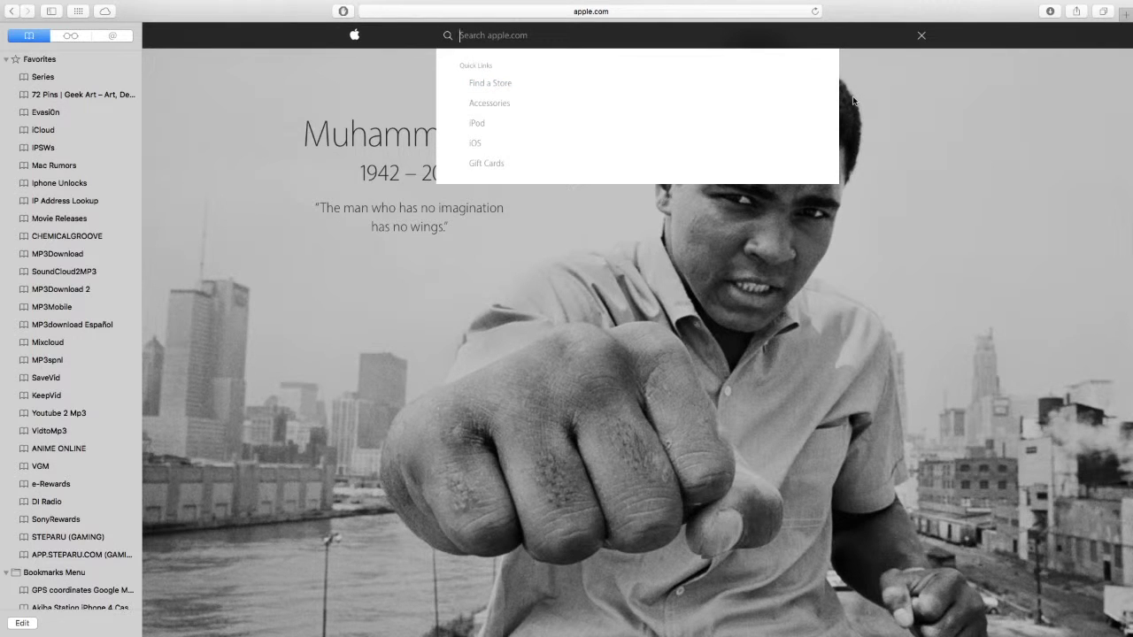
text(itunes)
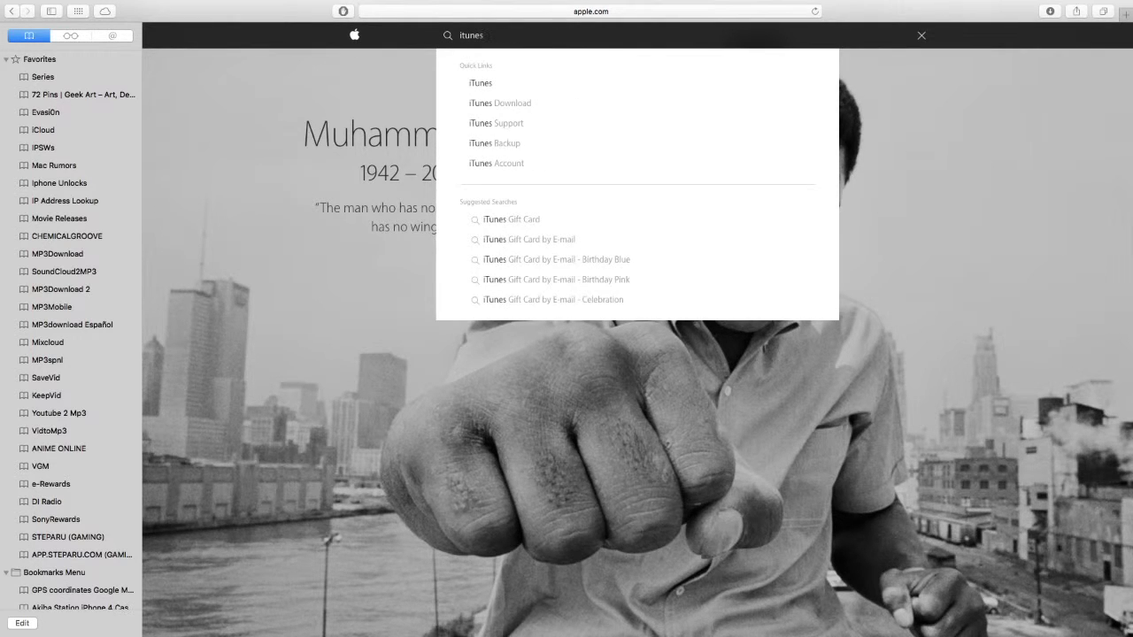
click(501, 104)
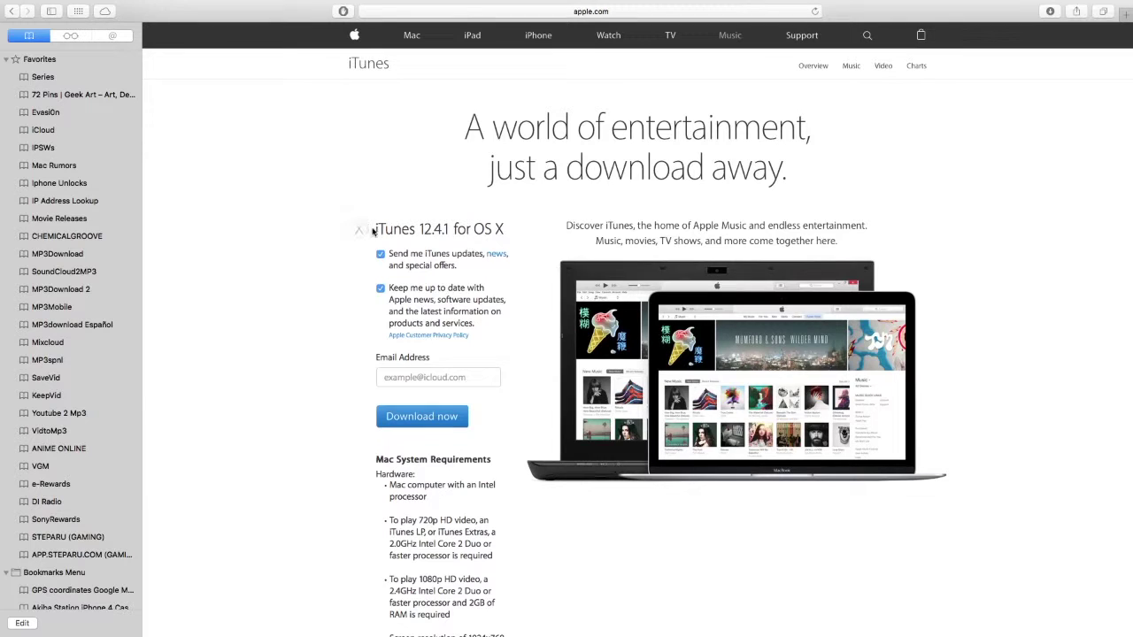
Highlight the "iTunes 12.4.1 for OS X" heading and look through the download form and the Mac system requirements.
drag(373, 232, 475, 232)
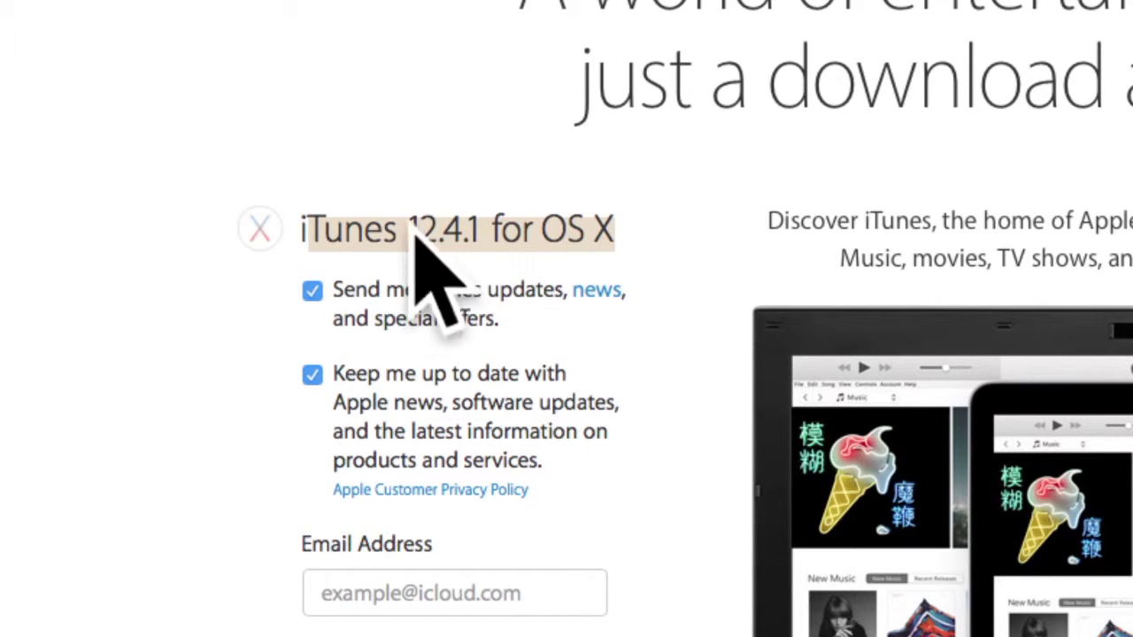
scroll(582, 222, down, 3)
scroll(401, 174, down, 5)
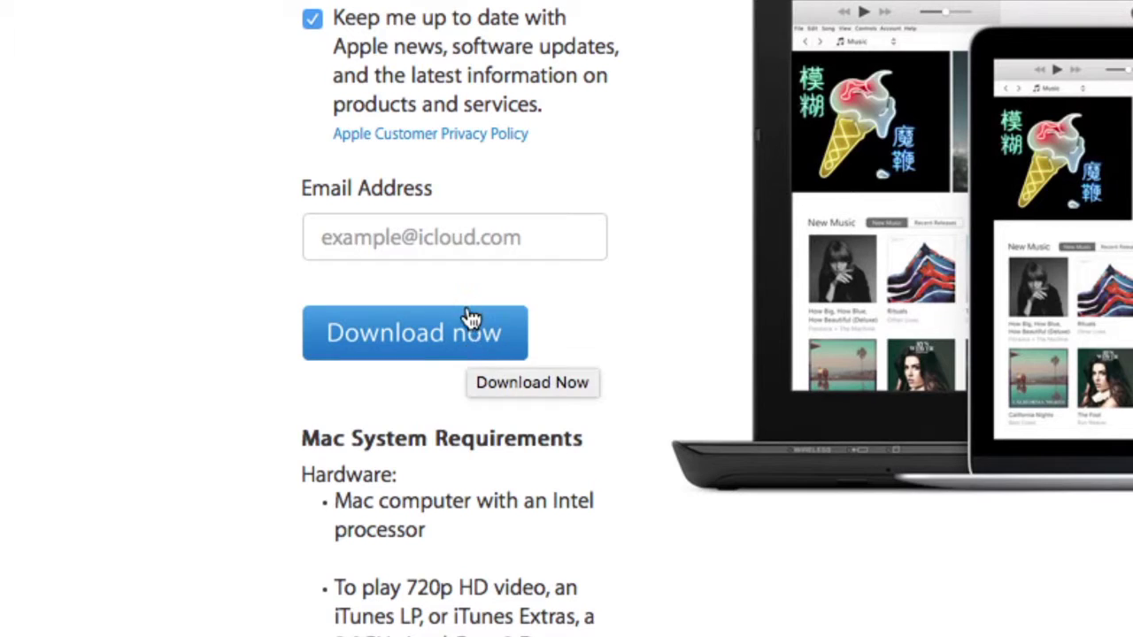
scroll(473, 341, up, 4)
scroll(479, 311, down, 1)
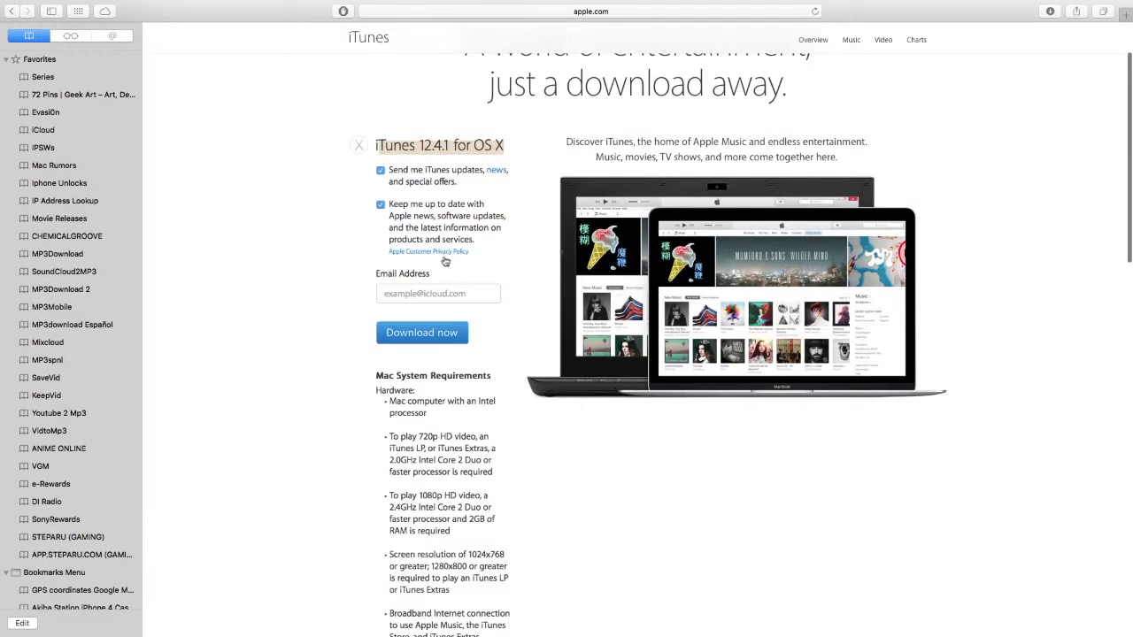
scroll(510, 228, down, 12)
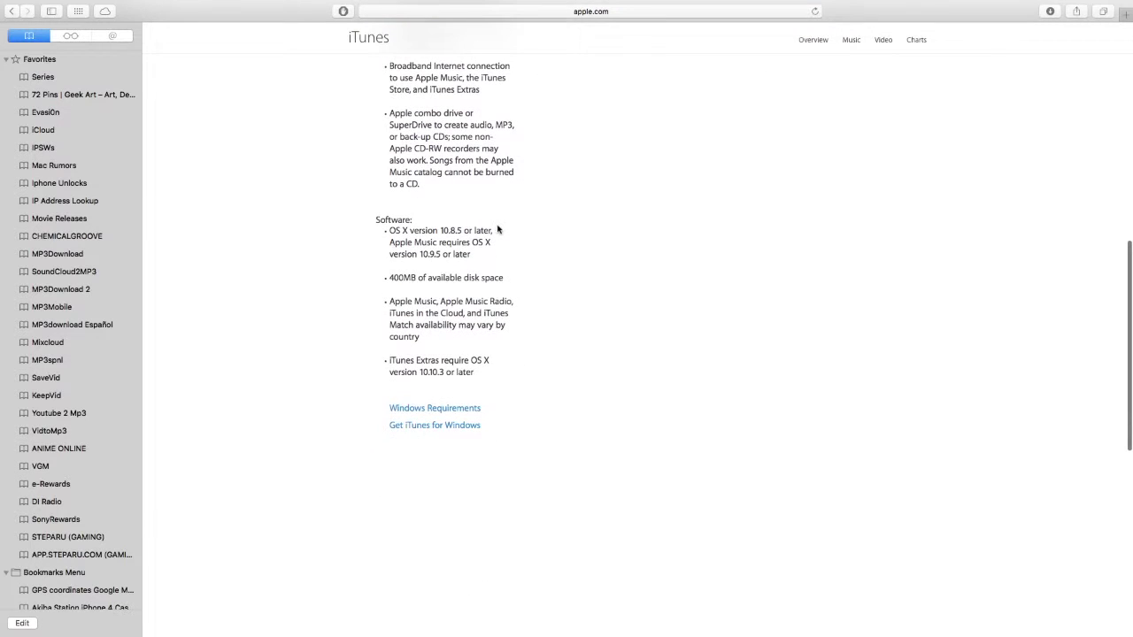
Open Google in a new tab, search for "windows logo" and show the image results.
key(super+t)
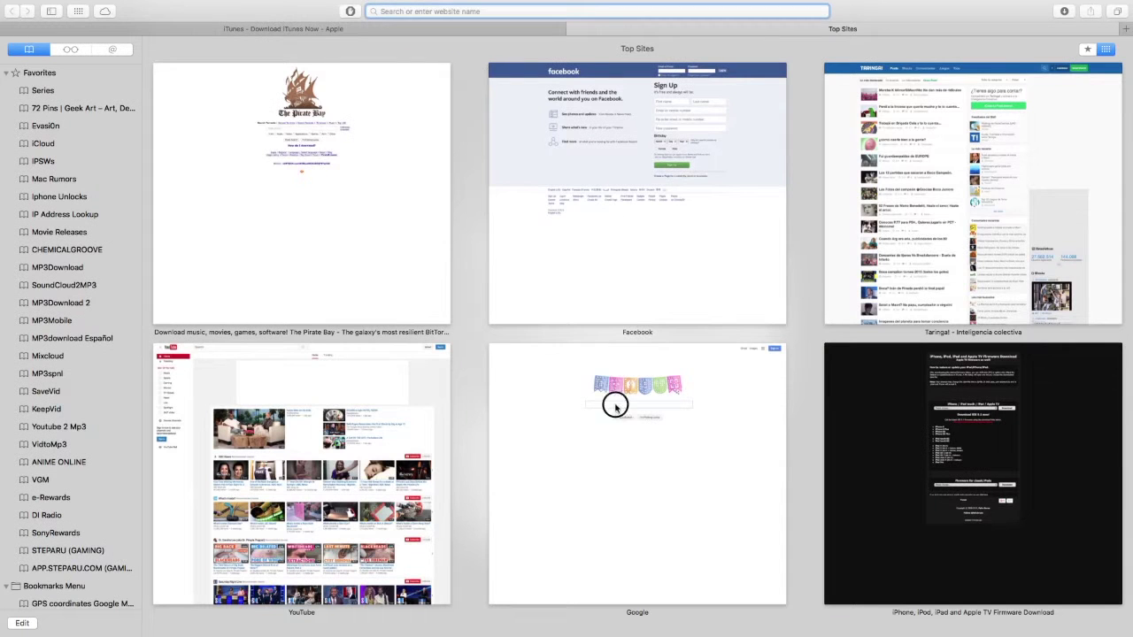
click(615, 404)
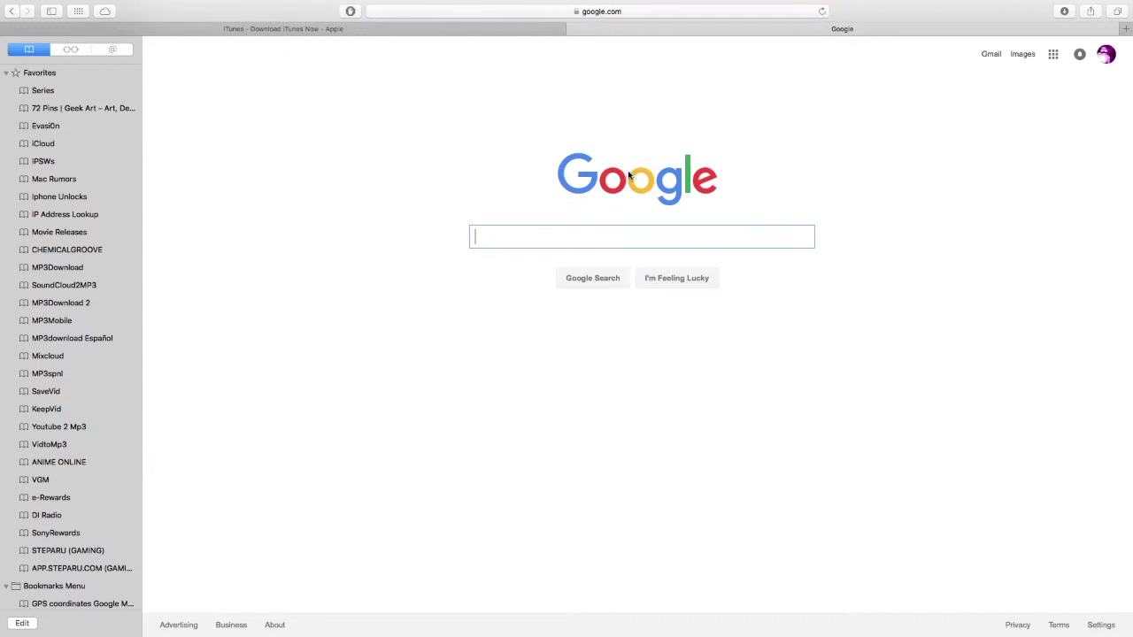
text(windows log)
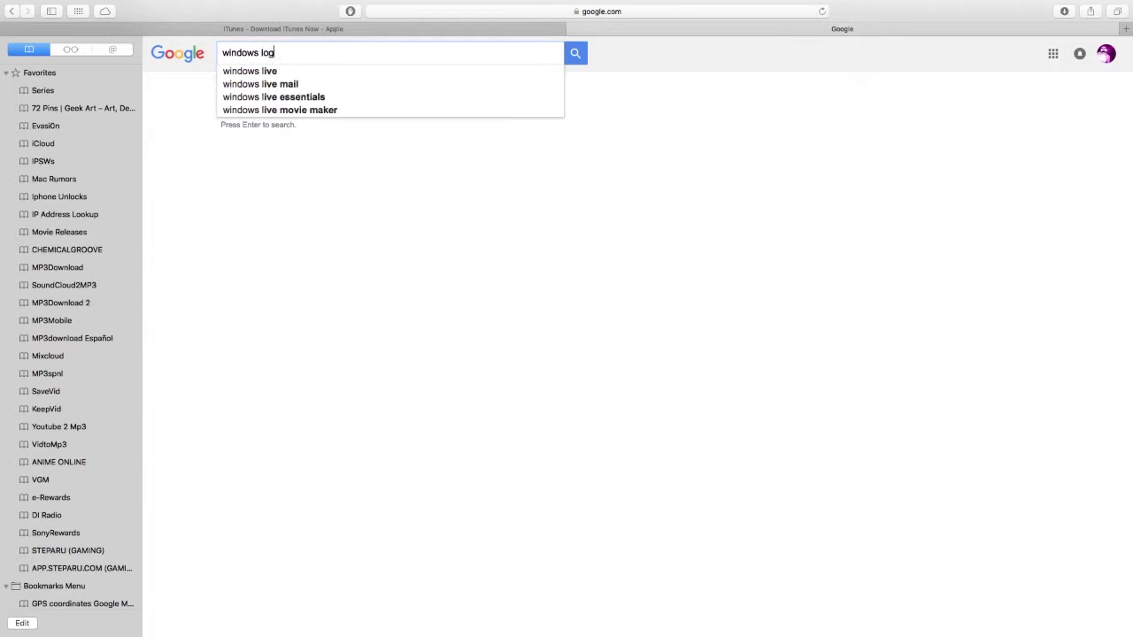
text(o)
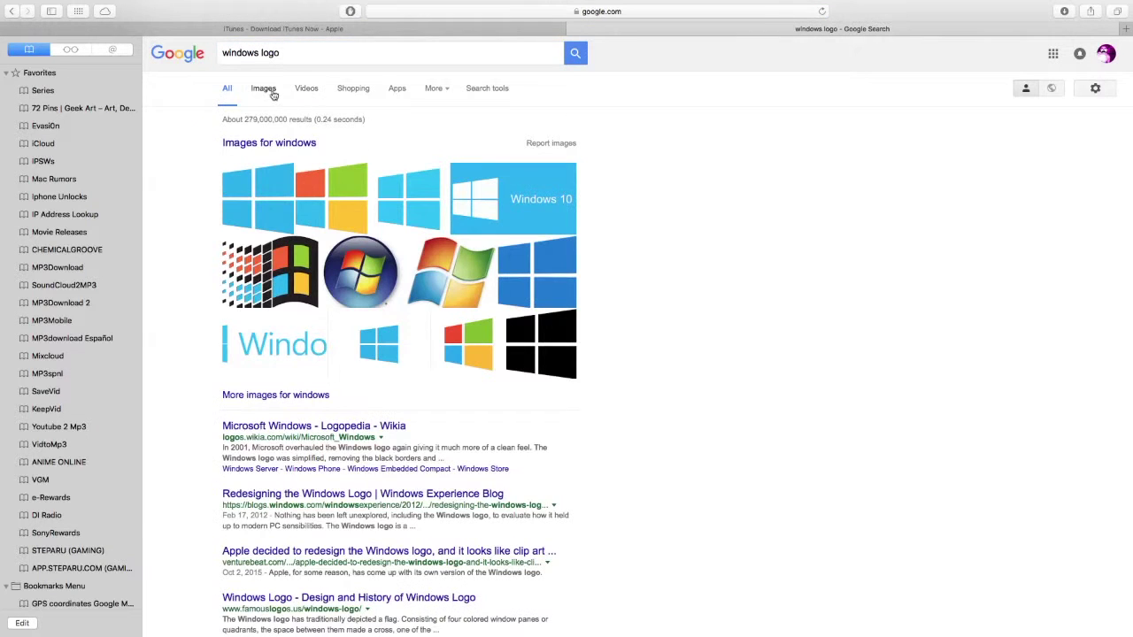
click(508, 185)
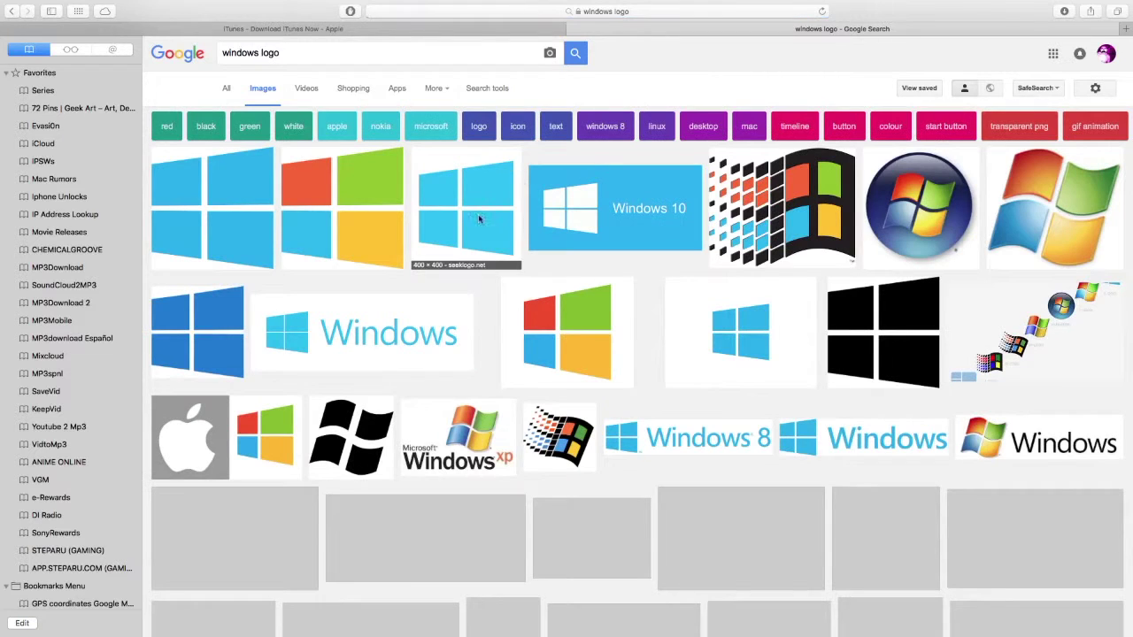
Return to the iTunes download tab, review the Mac requirements and display the Windows Requirements down to their software section.
click(400, 26)
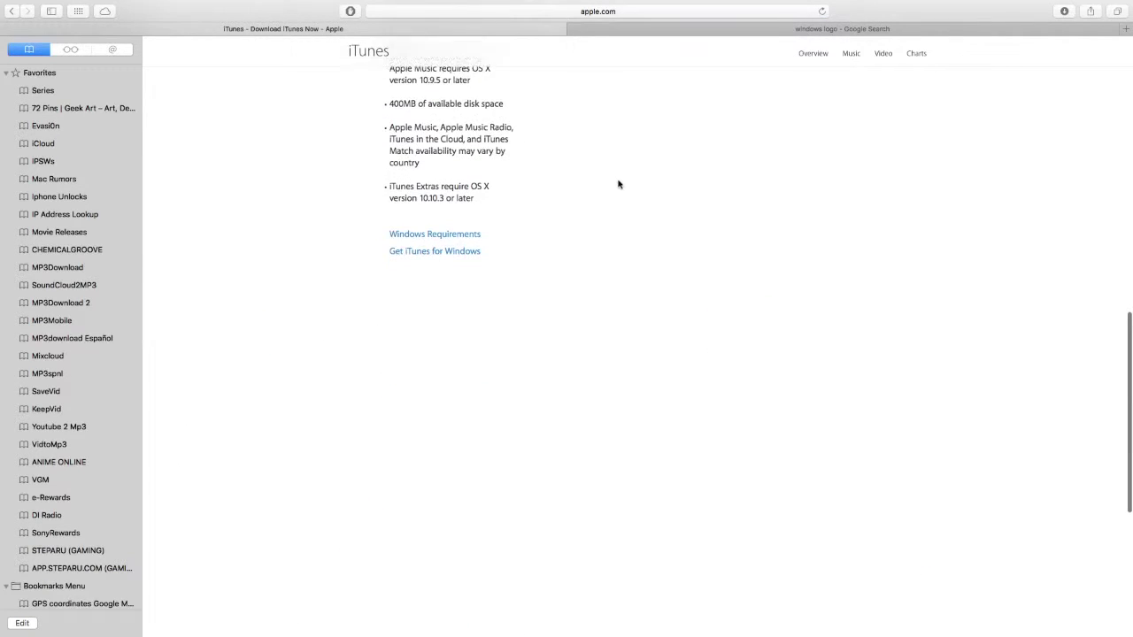
scroll(620, 182, up, 10)
scroll(582, 189, up, 5)
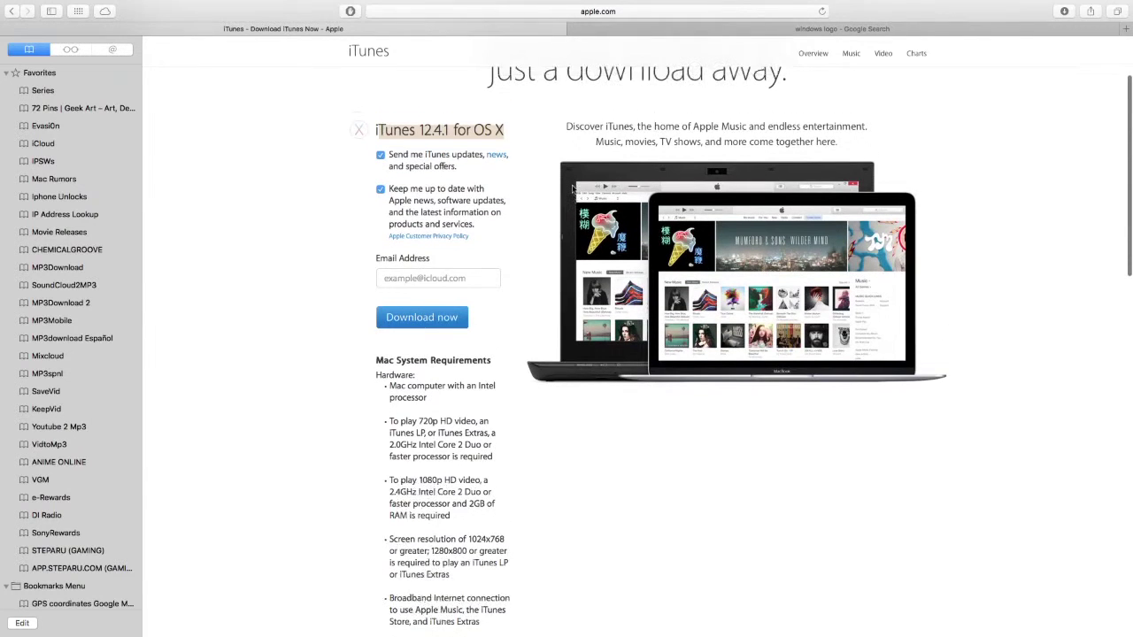
scroll(571, 186, down, 12)
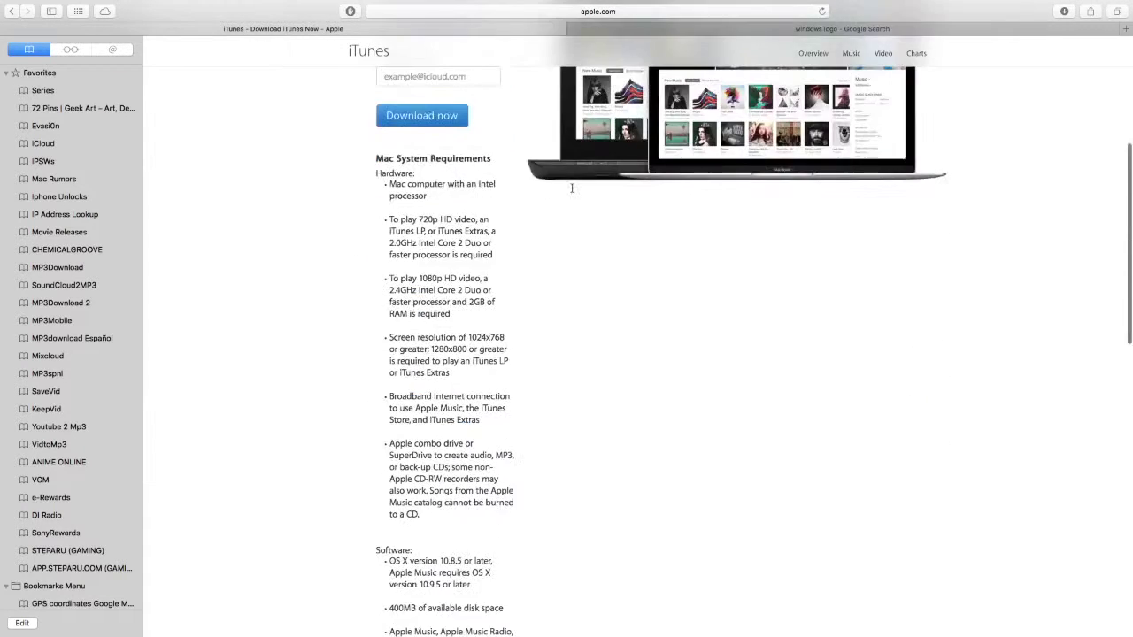
scroll(571, 195, down, 2)
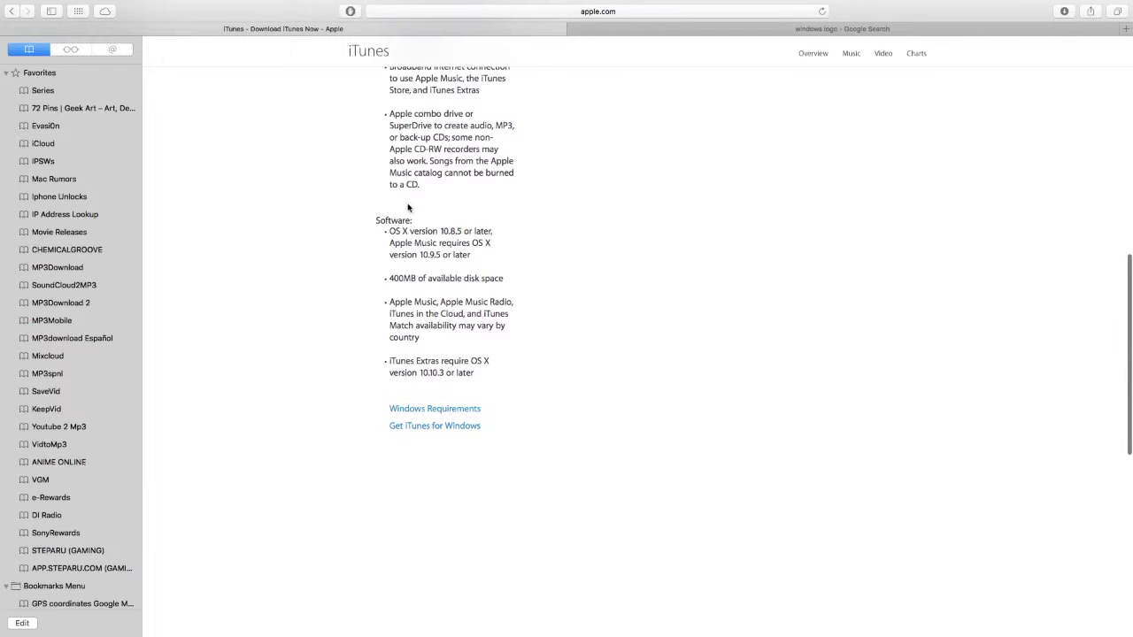
scroll(465, 235, down, 2)
click(452, 352)
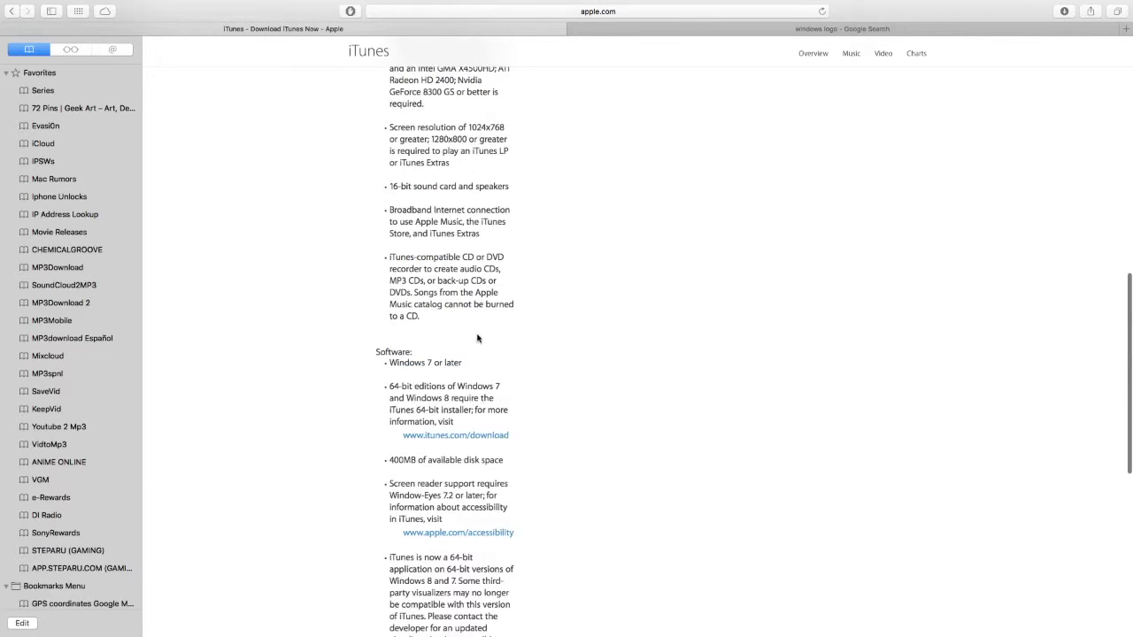
scroll(437, 341, down, 5)
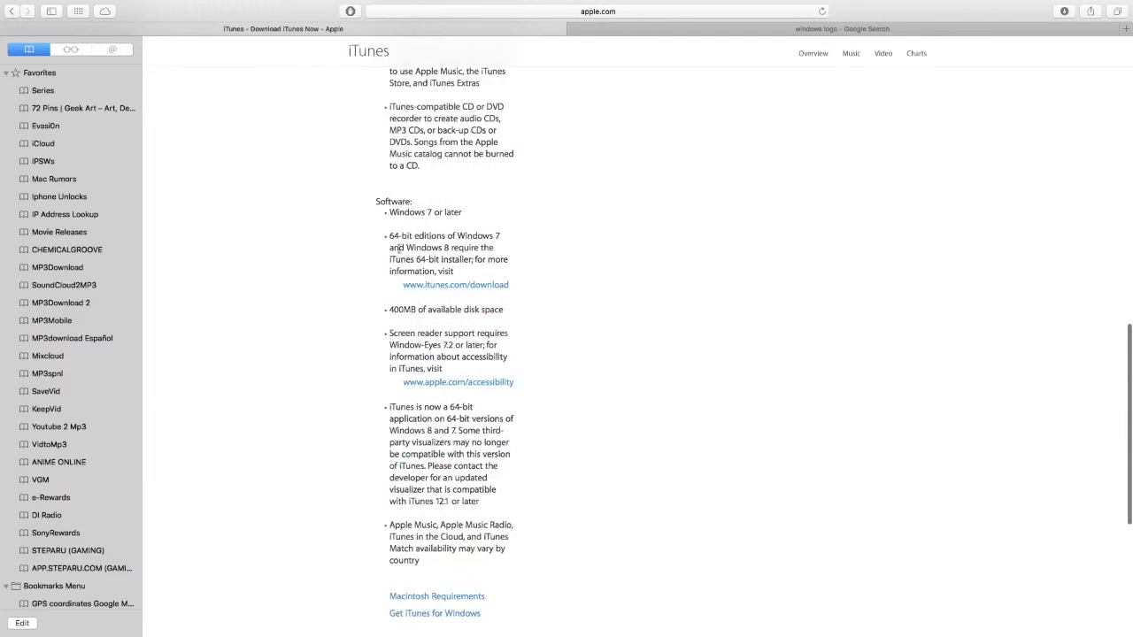
Highlight the "Windows 7 or later" software requirement on the iTunes download page.
right_click(390, 213)
click(406, 218)
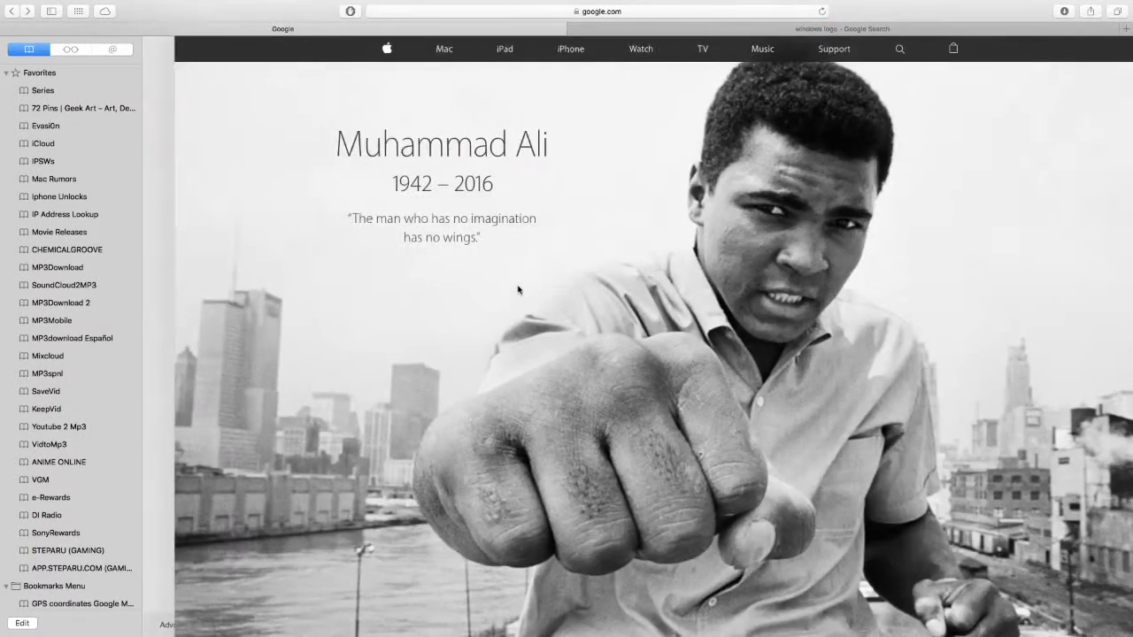
key(super+bracketright)
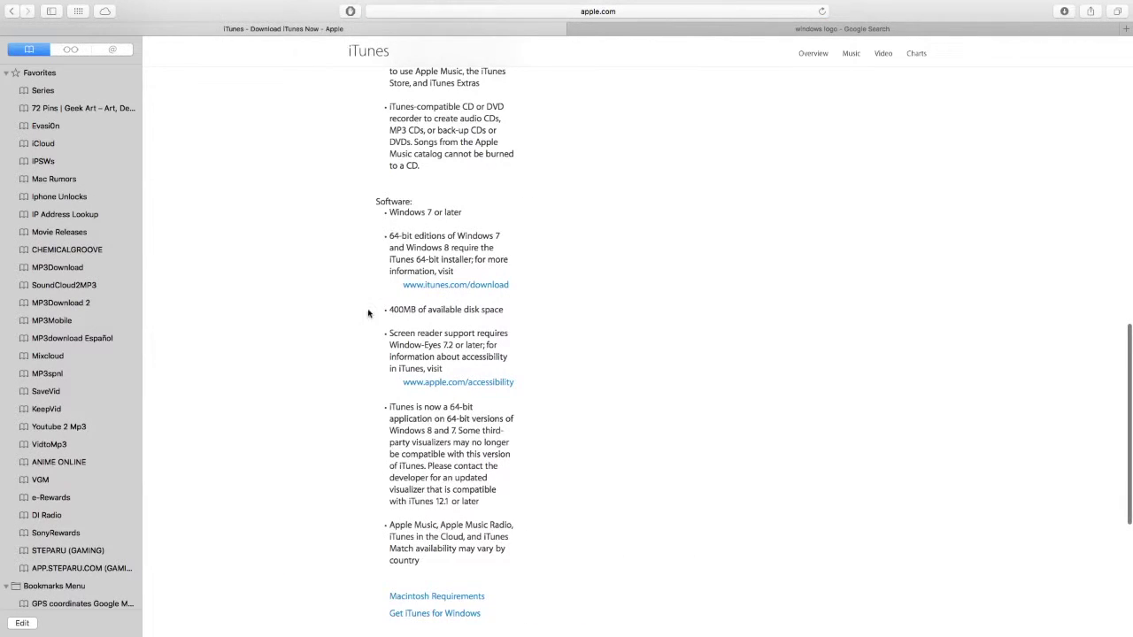
drag(357, 210, 456, 228)
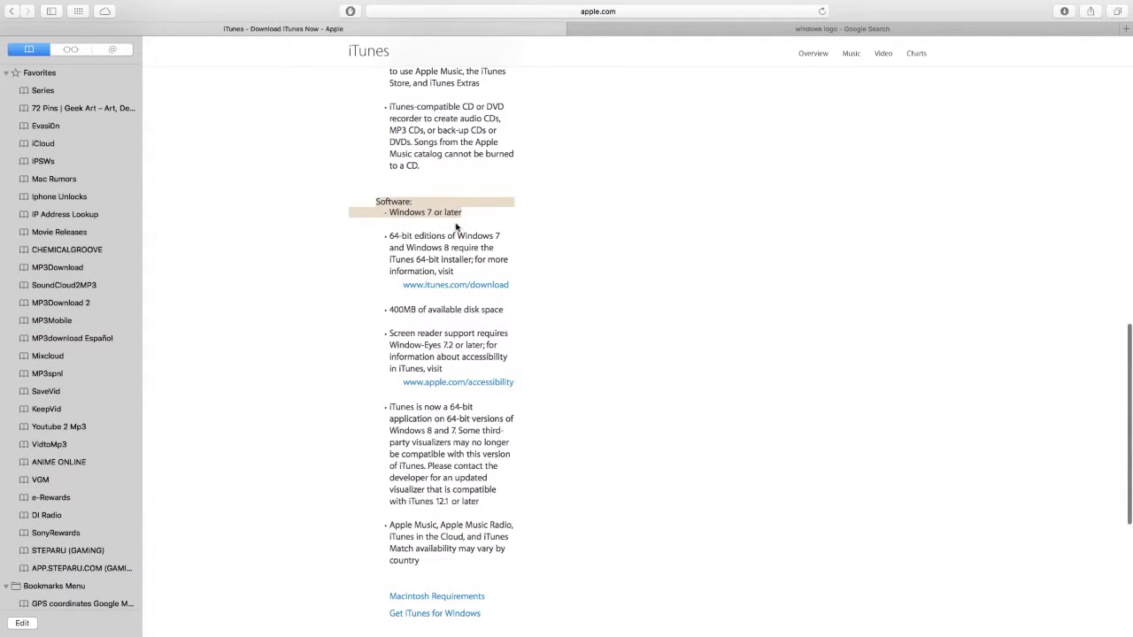
mouse_move(881, 5)
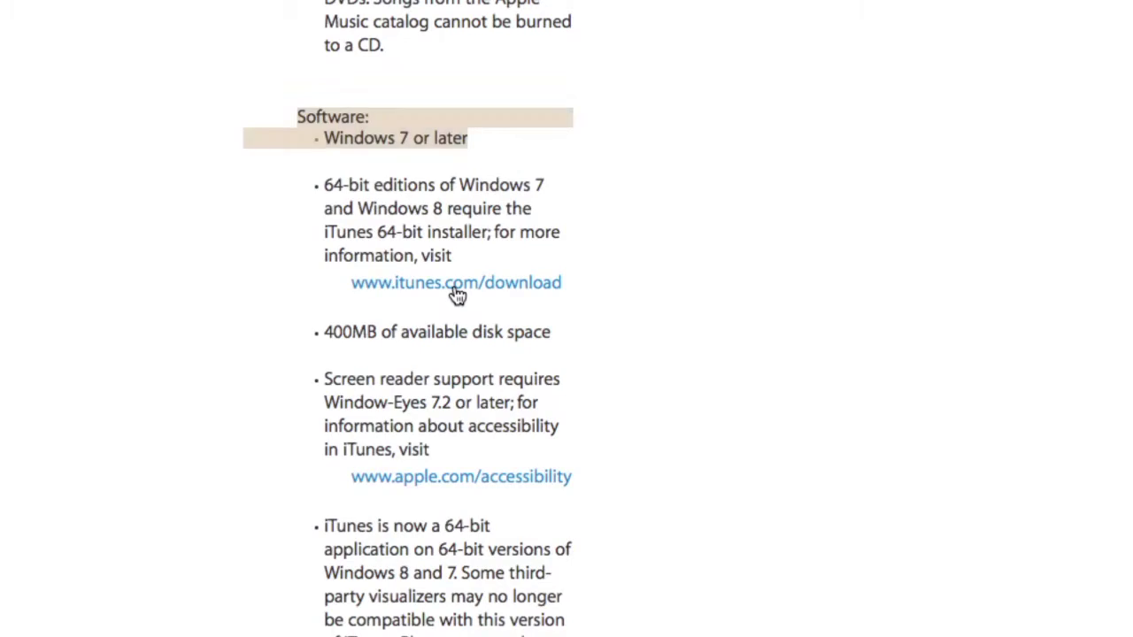
click(458, 293)
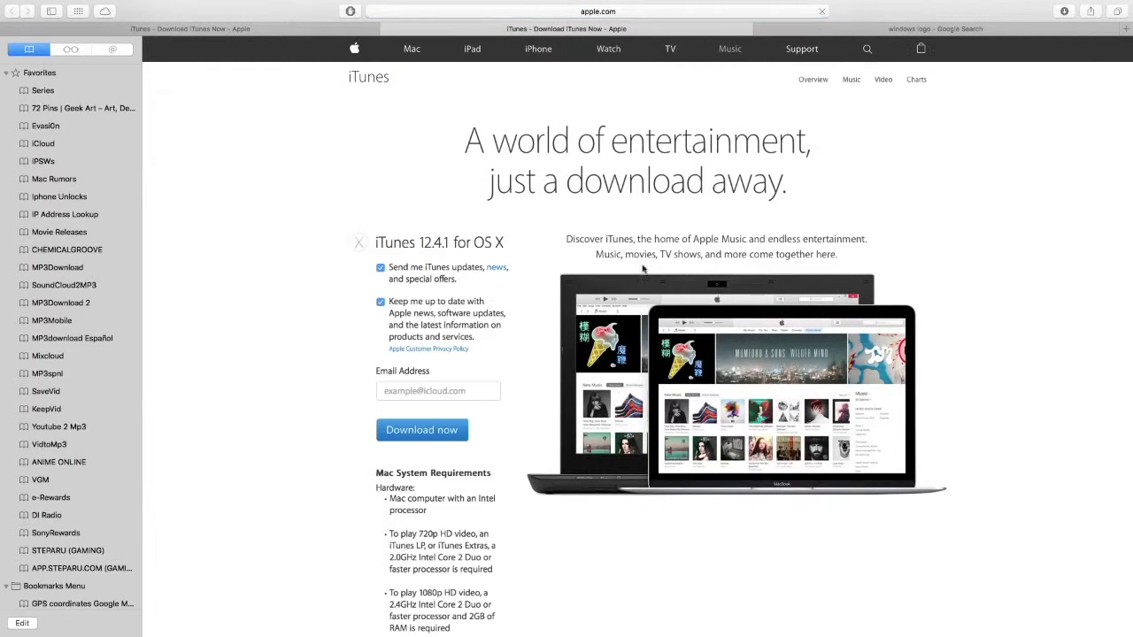
scroll(439, 283, down, 5)
scroll(439, 282, down, 4)
scroll(416, 257, up, 6)
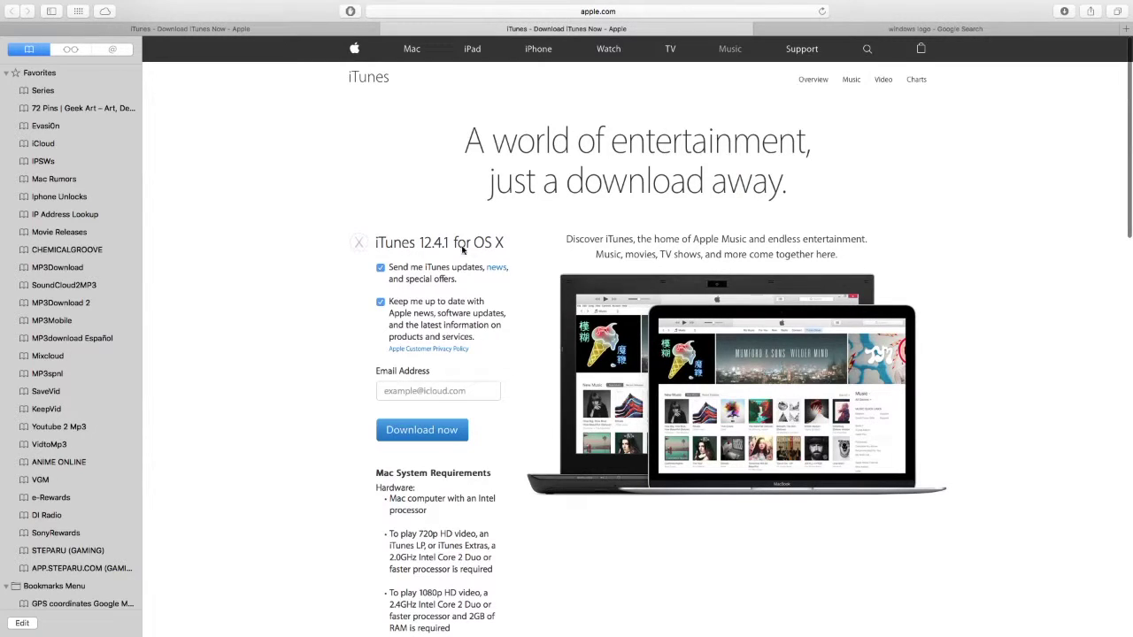
scroll(503, 283, down, 10)
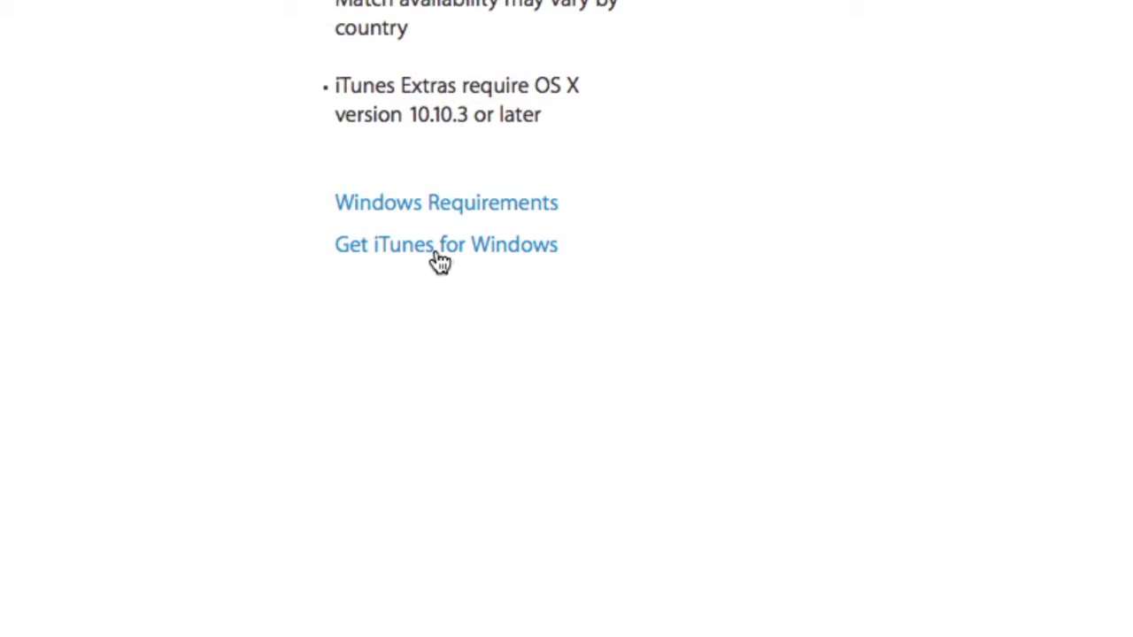
Switch the download page to iTunes for Windows and examine its requirements and version heading.
click(447, 250)
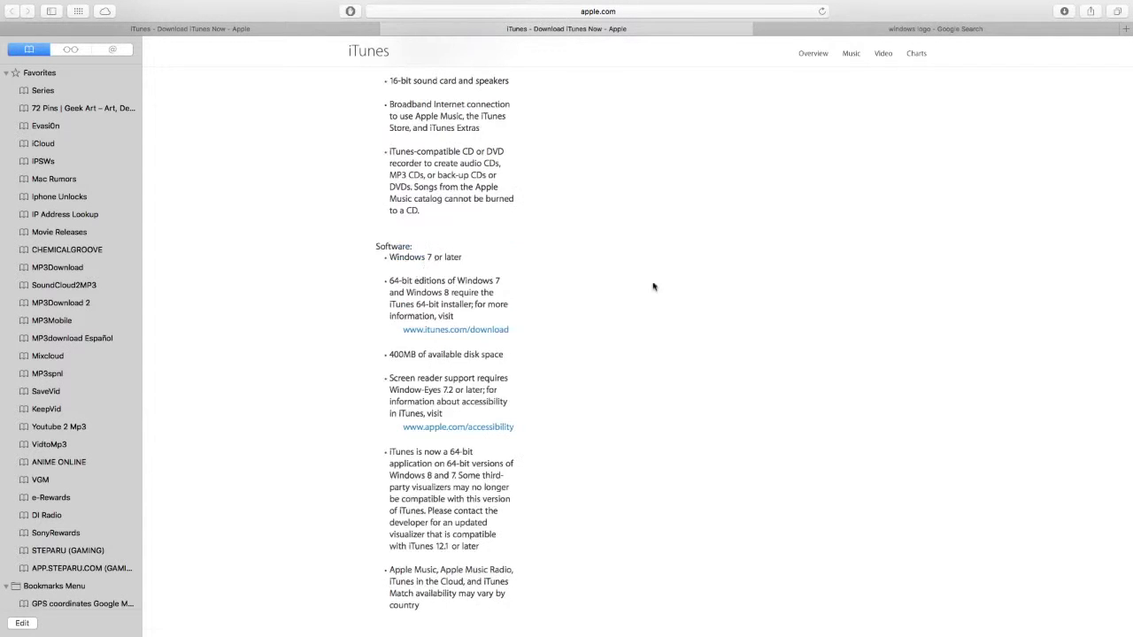
scroll(653, 286, down, 8)
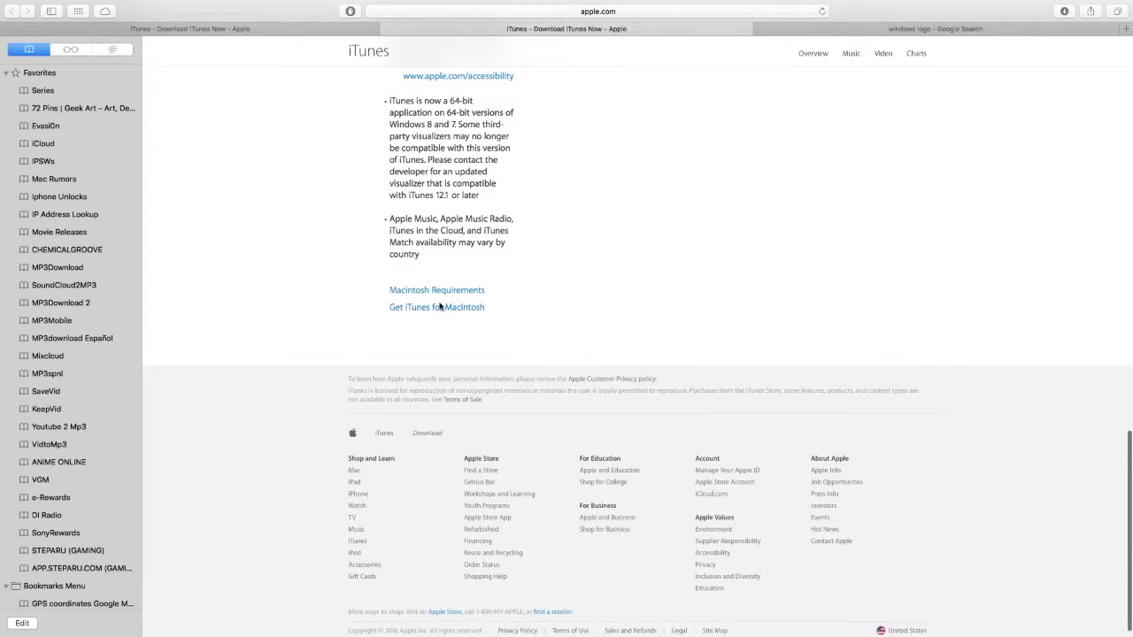
scroll(435, 295, up, 15)
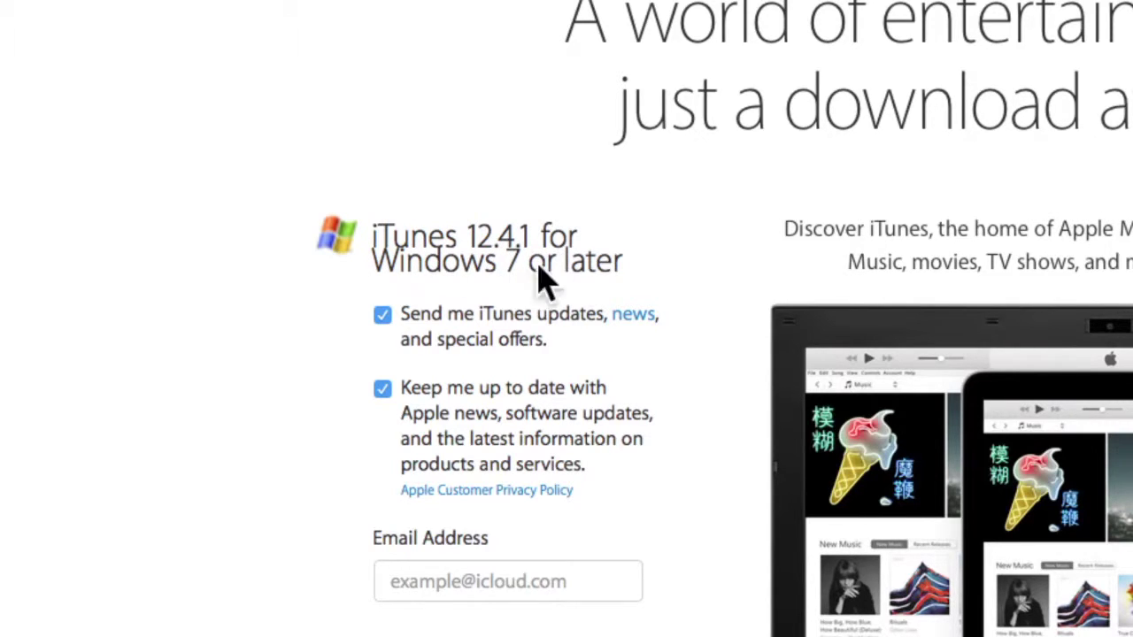
Opt out of iTunes updates and special offers, keeping the Apple news and software updates option selected.
scroll(530, 276, down, 2)
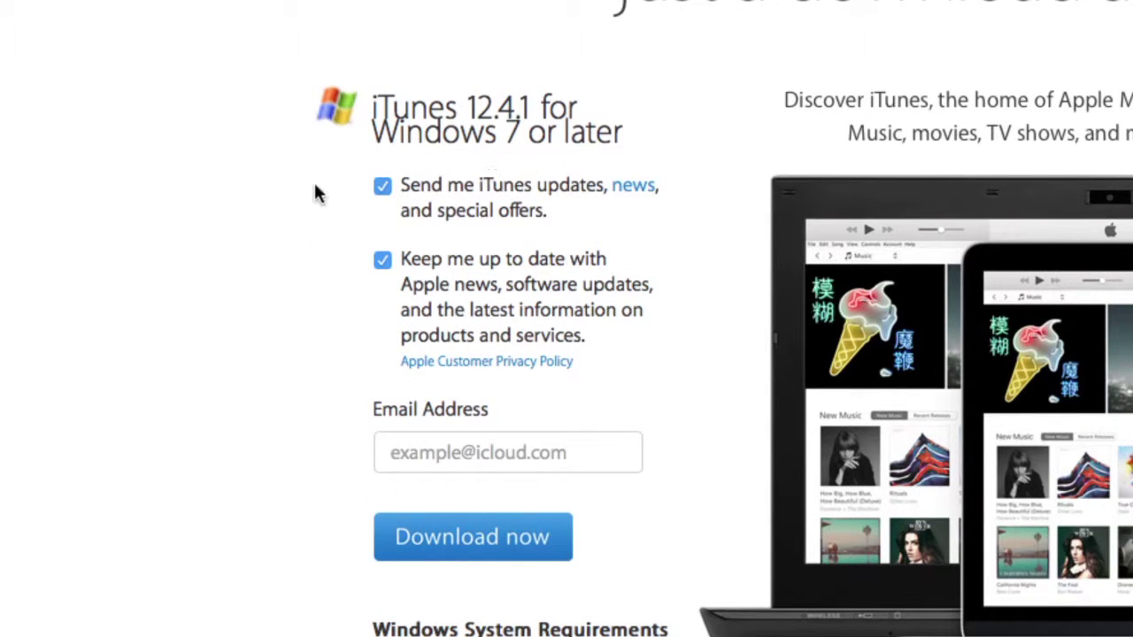
click(383, 187)
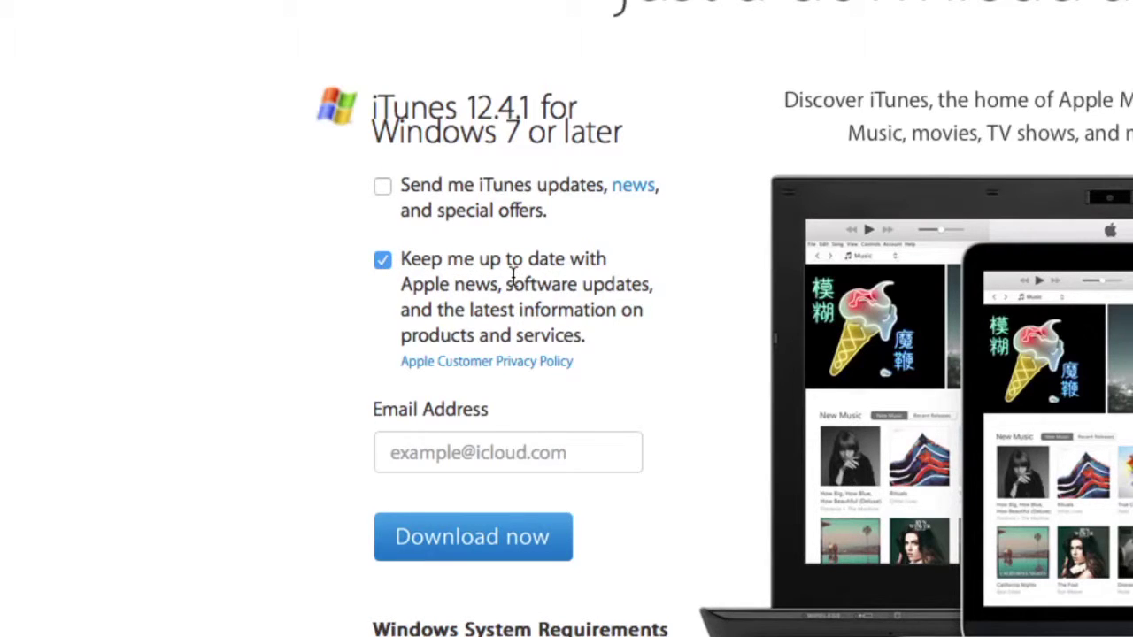
click(379, 264)
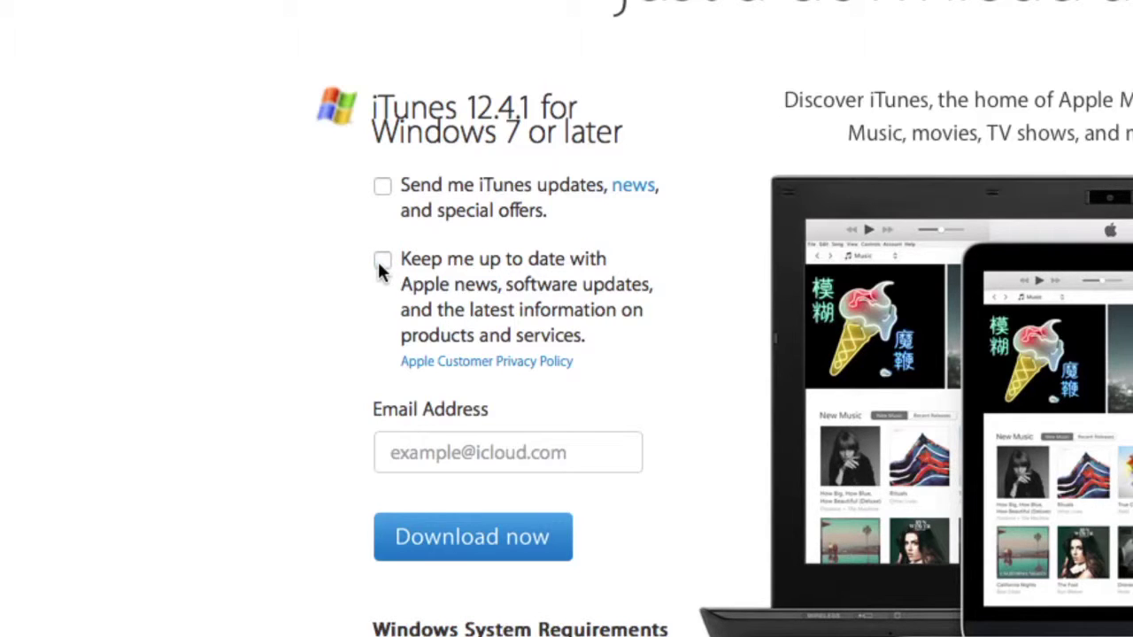
click(381, 265)
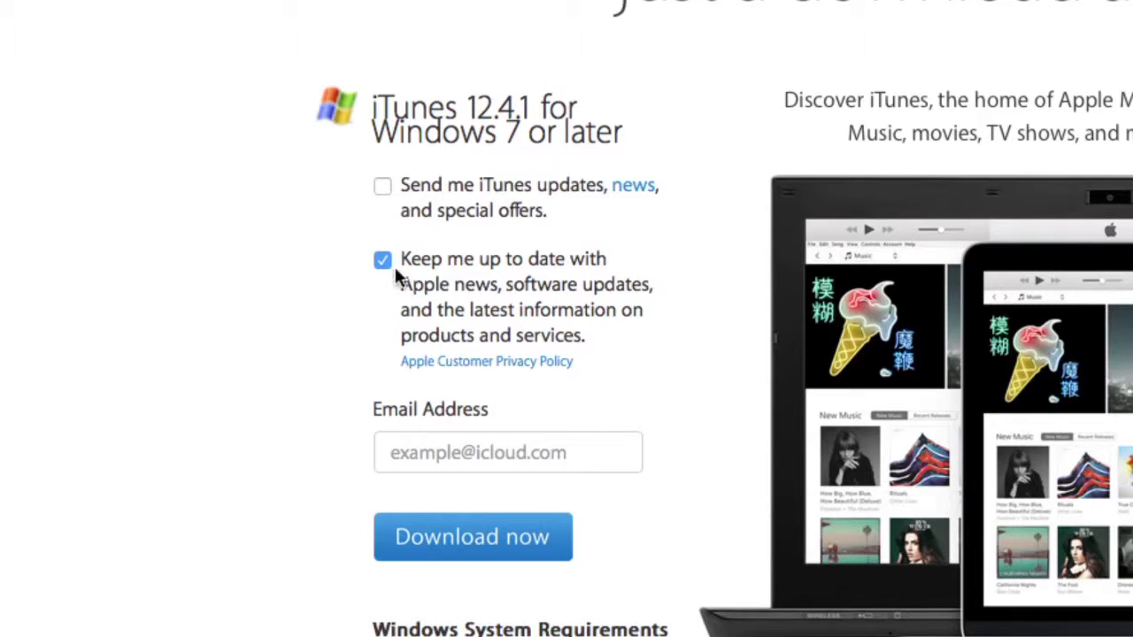
Highlight "software updates" in the opt-in text and start downloading iTunes 12.4.1 for Windows.
scroll(444, 301, down, 1)
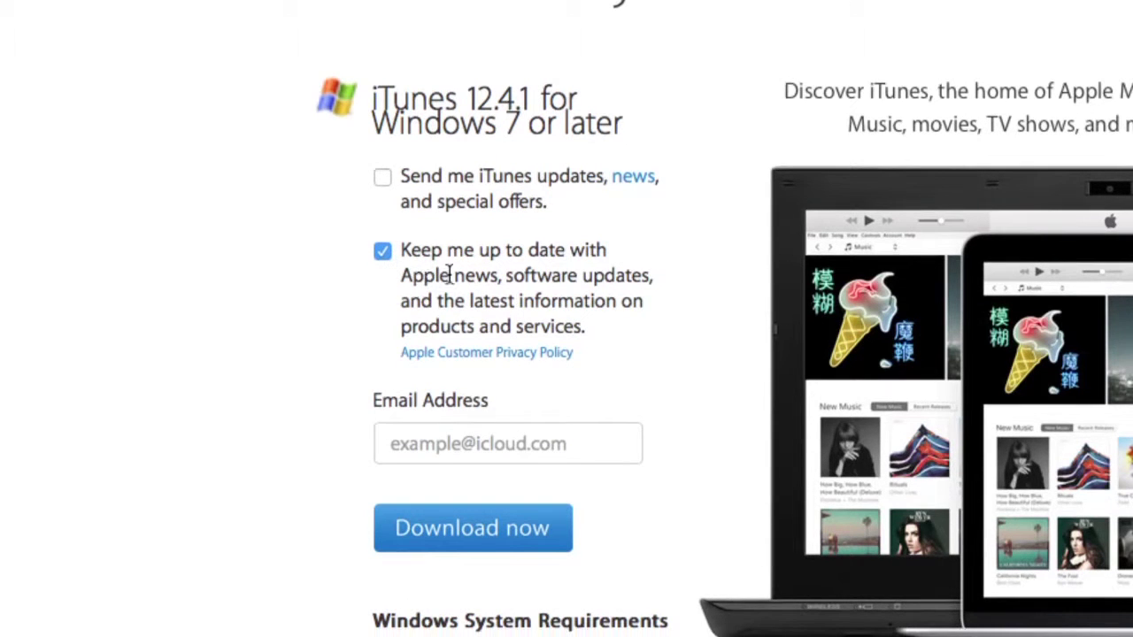
drag(566, 281, 632, 284)
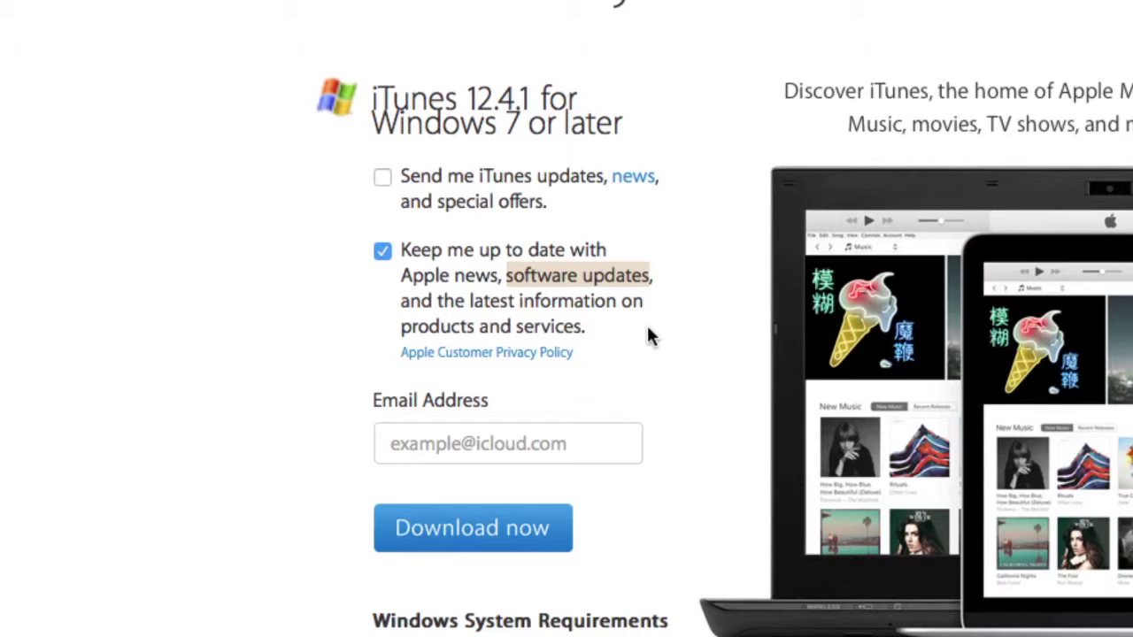
scroll(648, 336, down, 2)
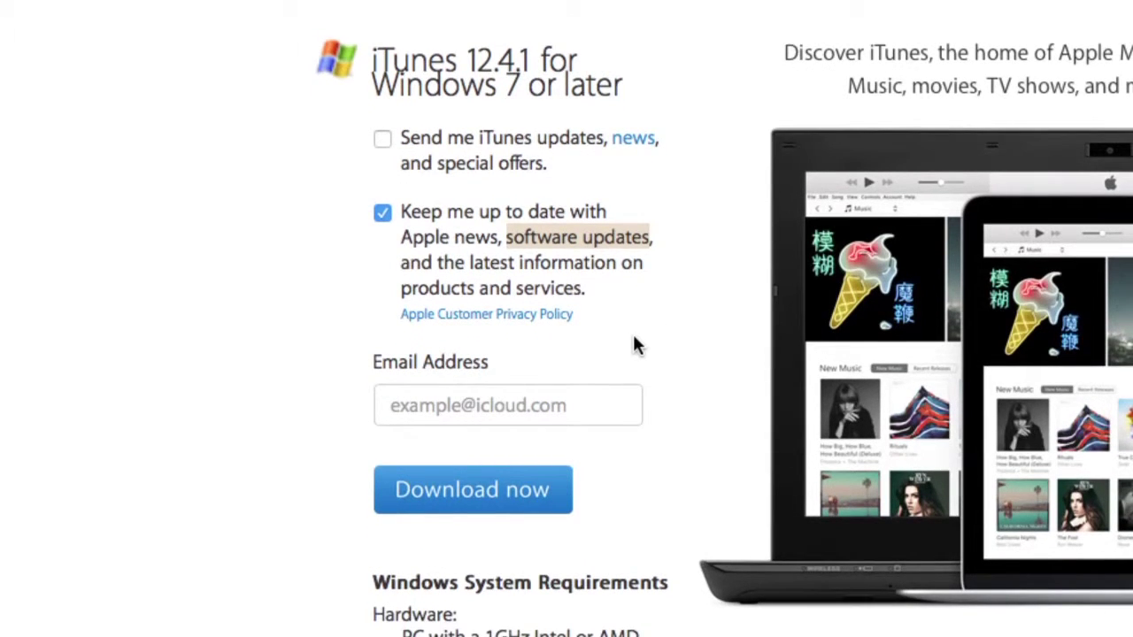
scroll(540, 372, down, 5)
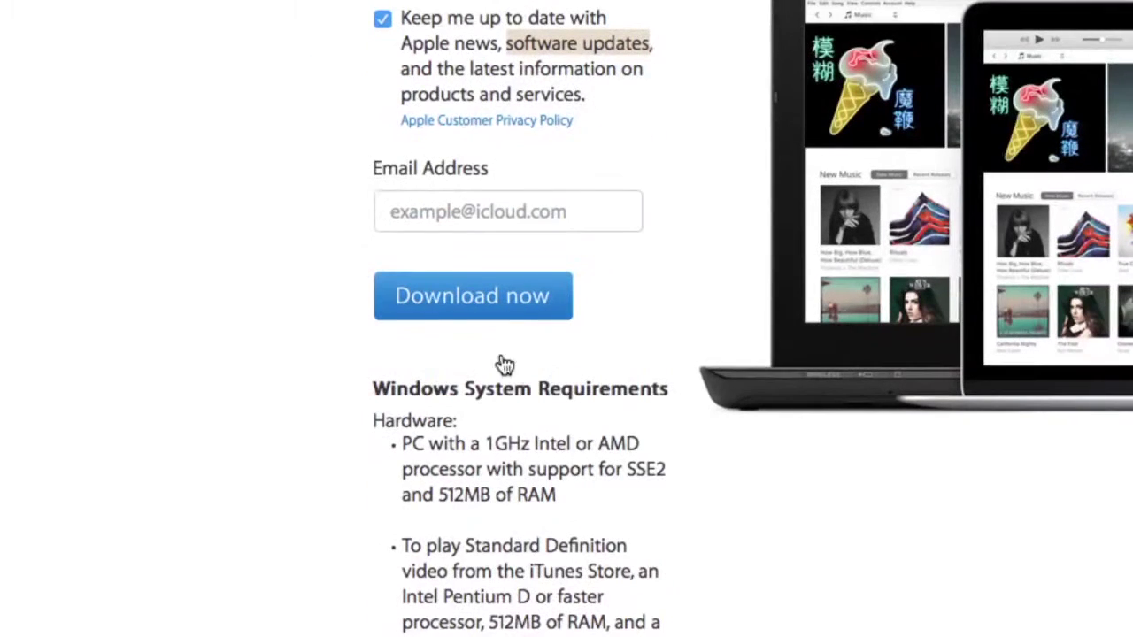
click(524, 318)
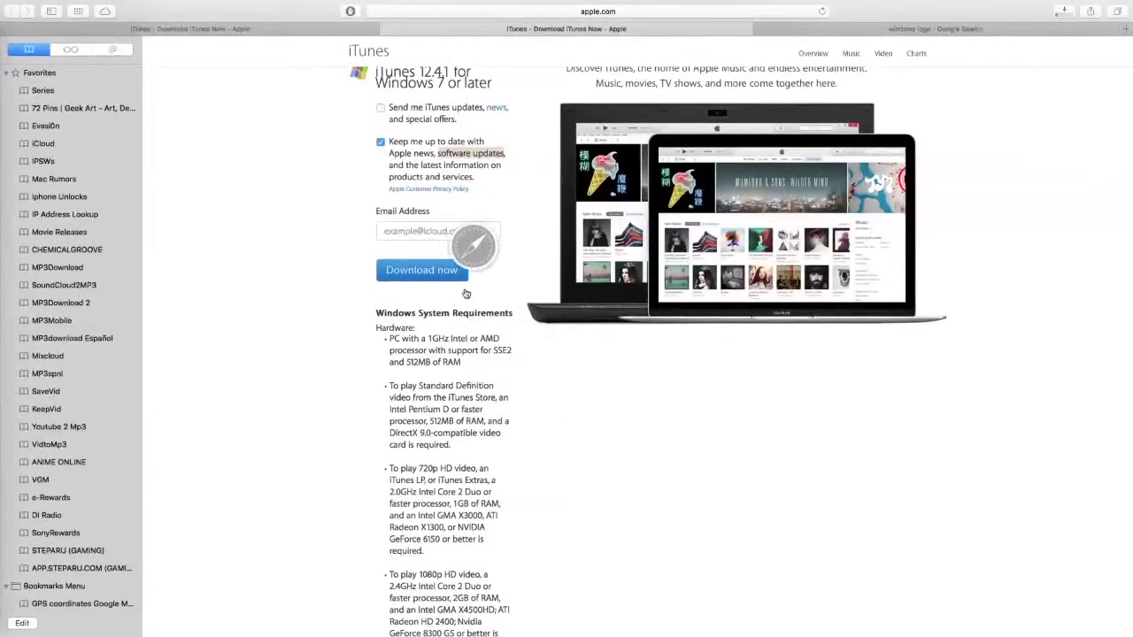
mouse_move(2, 457)
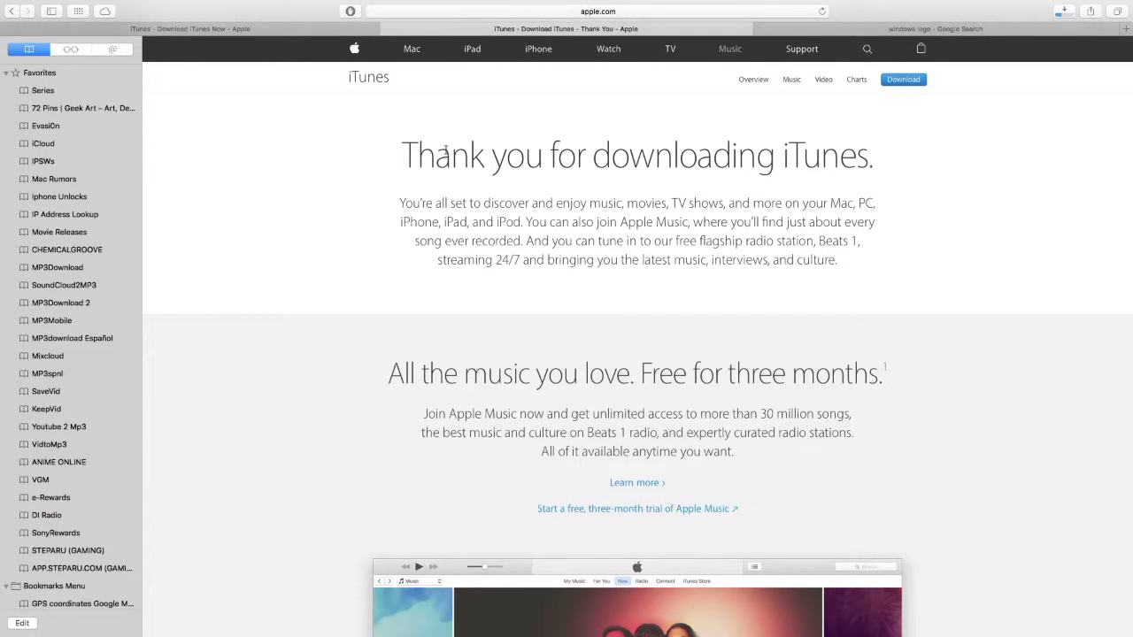
Highlight the "Thank you for downloading iTunes." heading and look through the whole confirmation page.
drag(403, 156, 872, 157)
scroll(587, 297, down, 3)
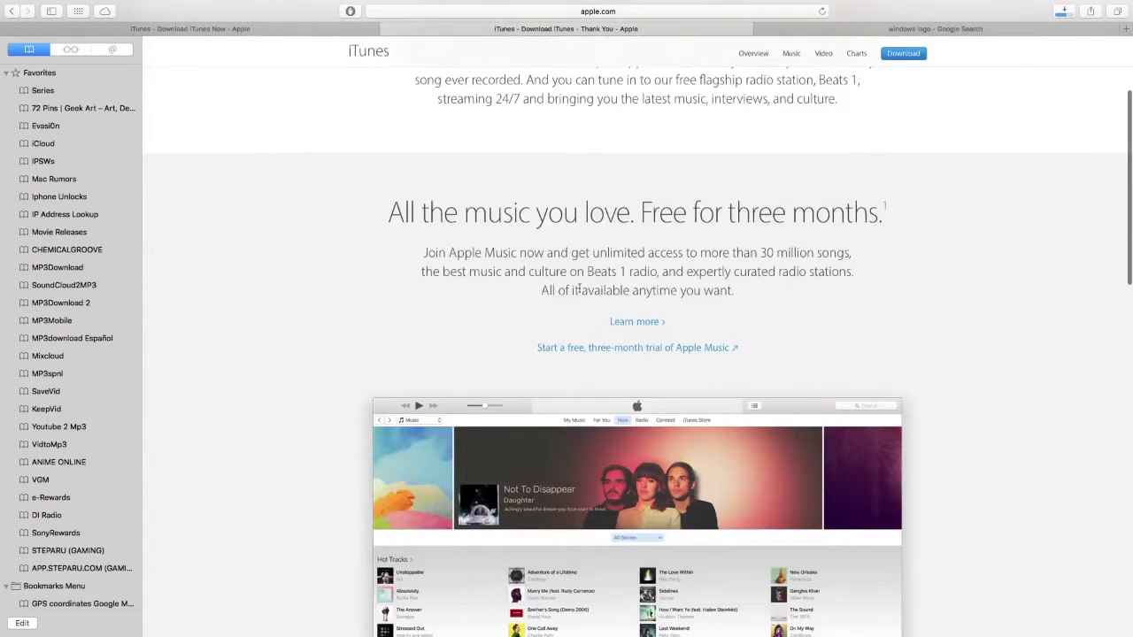
scroll(482, 254, up, 2)
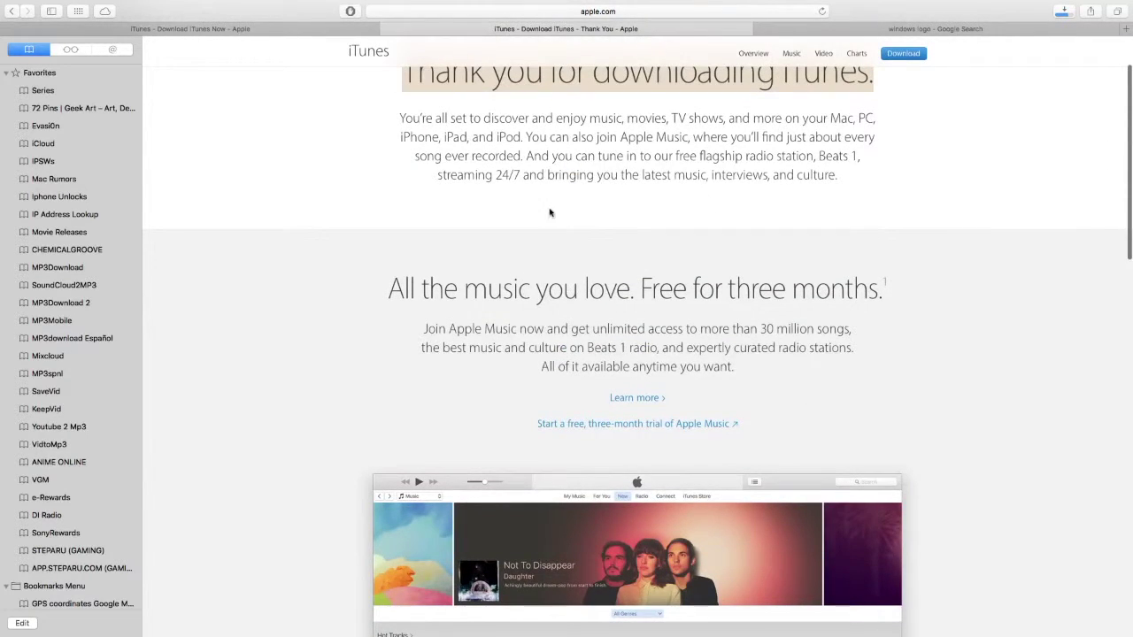
scroll(670, 245, down, 10)
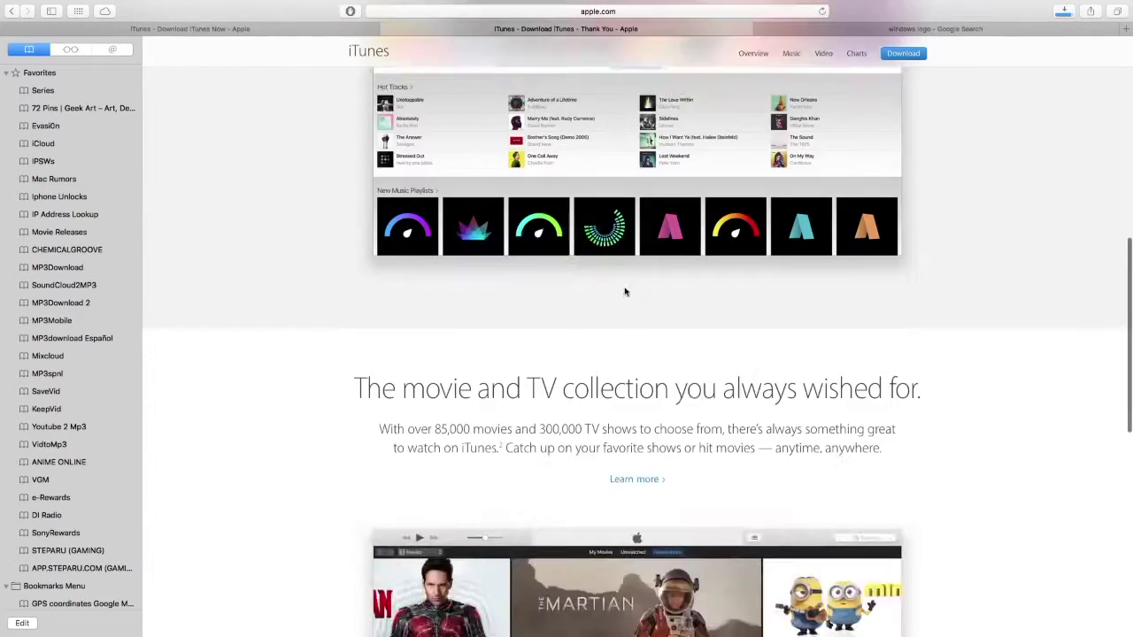
scroll(624, 291, down, 8)
scroll(672, 249, up, 2)
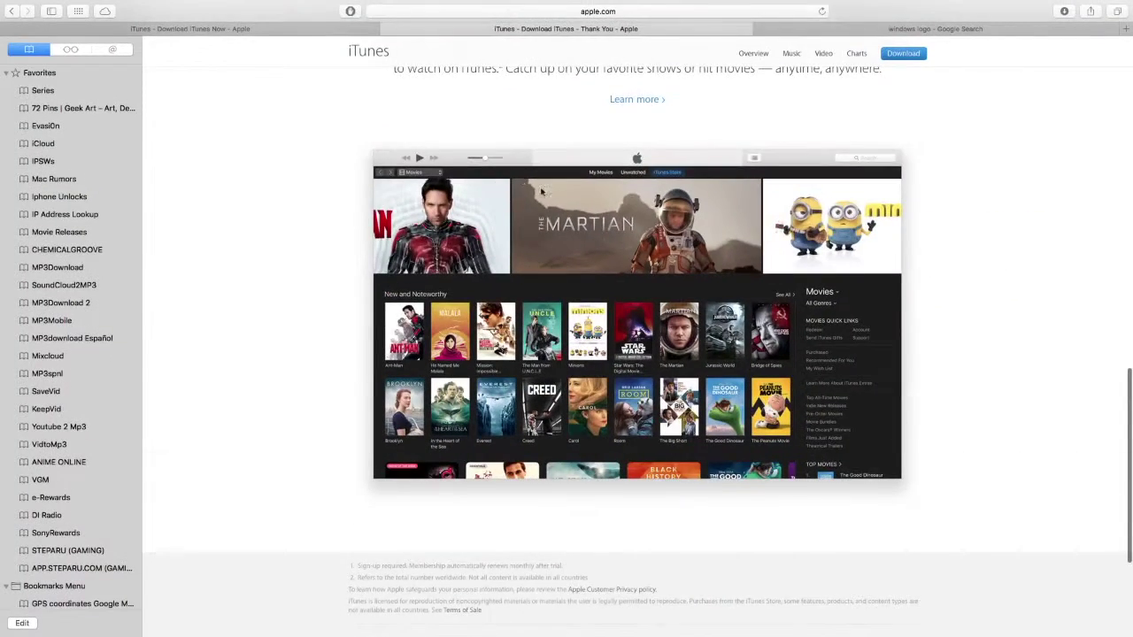
scroll(627, 235, down, 5)
scroll(626, 235, up, 10)
scroll(626, 234, up, 10)
Switch to the desktop, open the Downloads folder in Finder and locate iTunesSetup.exe.
key(ctrl+Left)
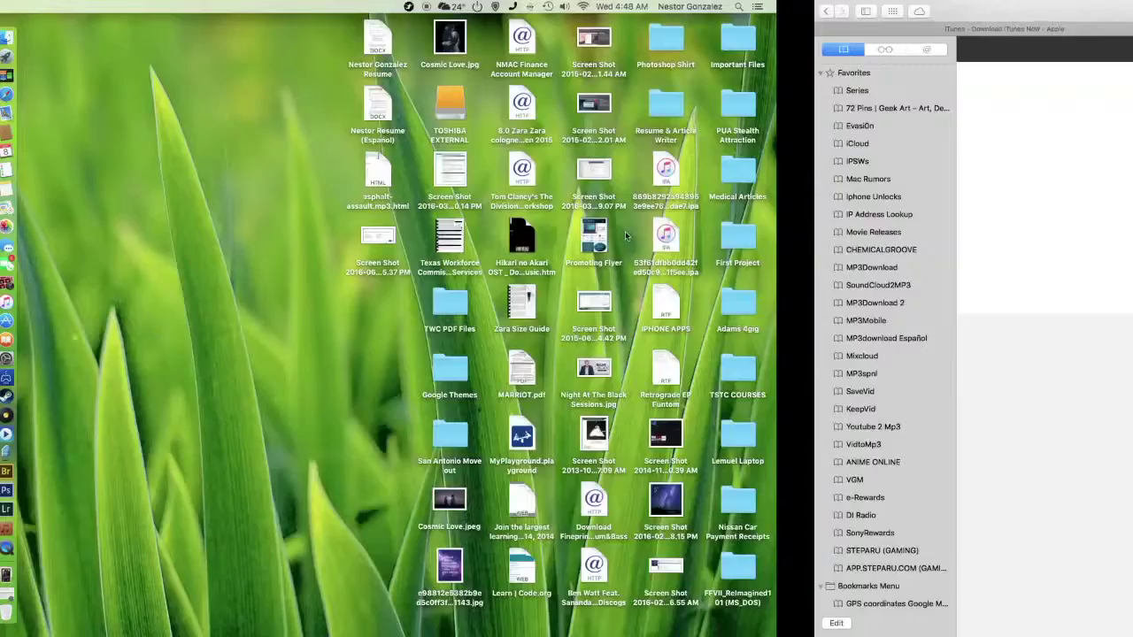
drag(332, 238, 486, 419)
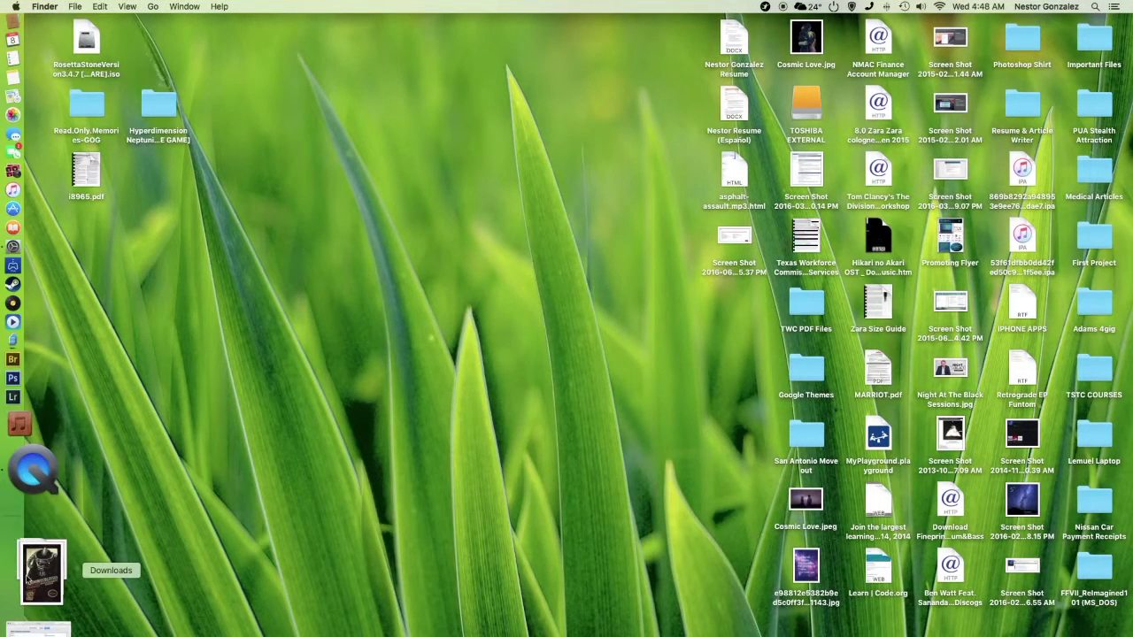
click(40, 573)
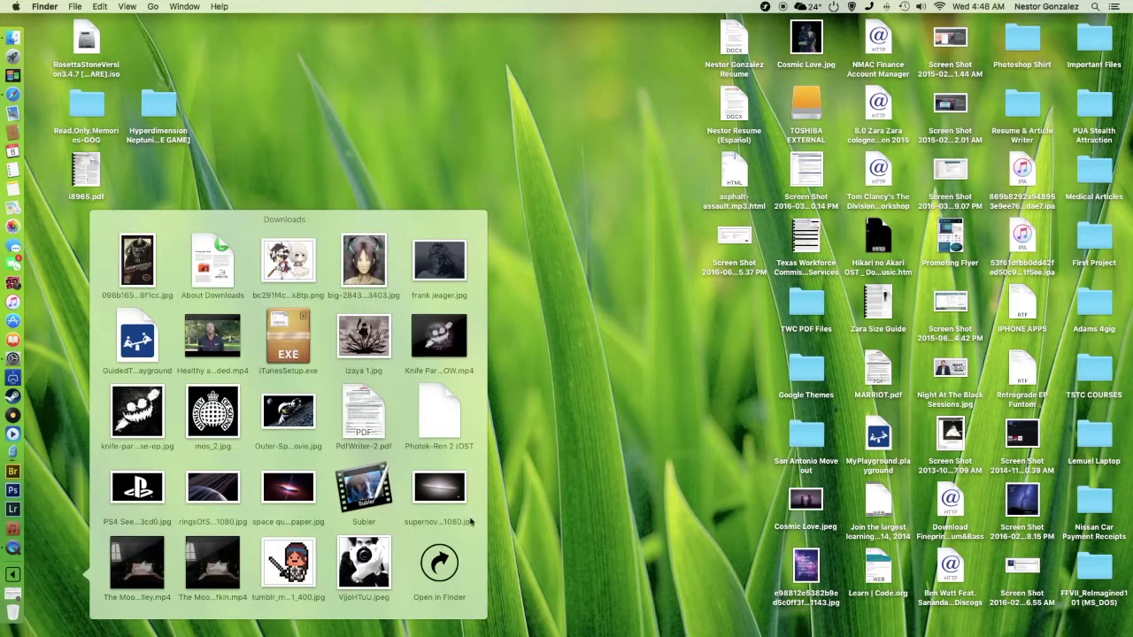
click(453, 556)
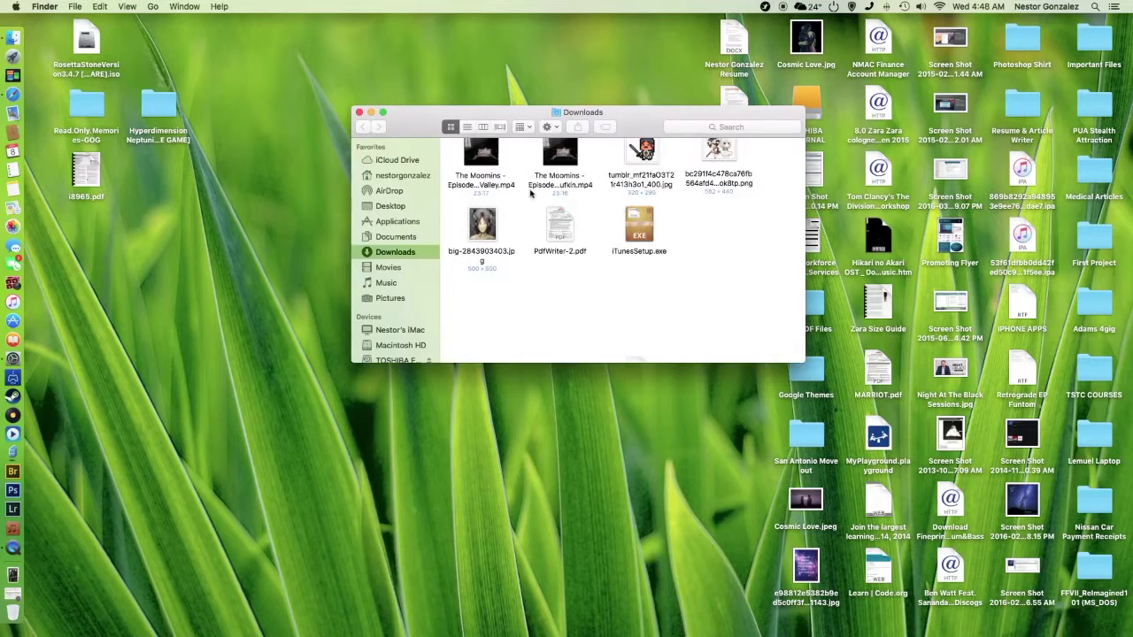
scroll(531, 195, up, 5)
scroll(591, 215, down, 5)
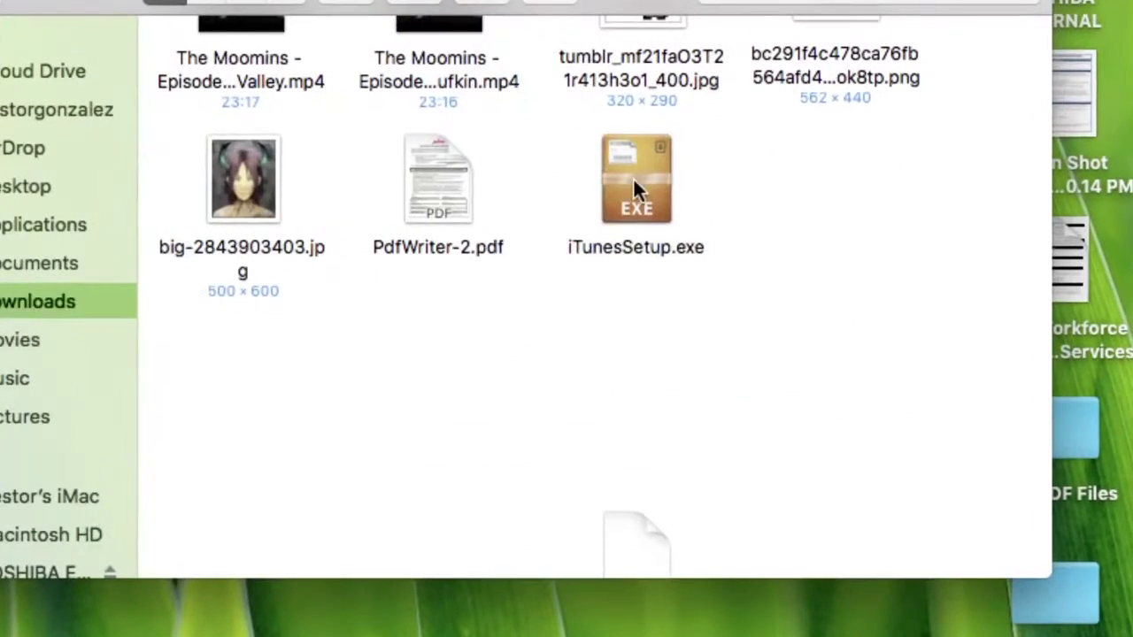
Preview iTunesSetup.exe in Quick Look to examine its file type, then close the preview.
click(640, 206)
key(space)
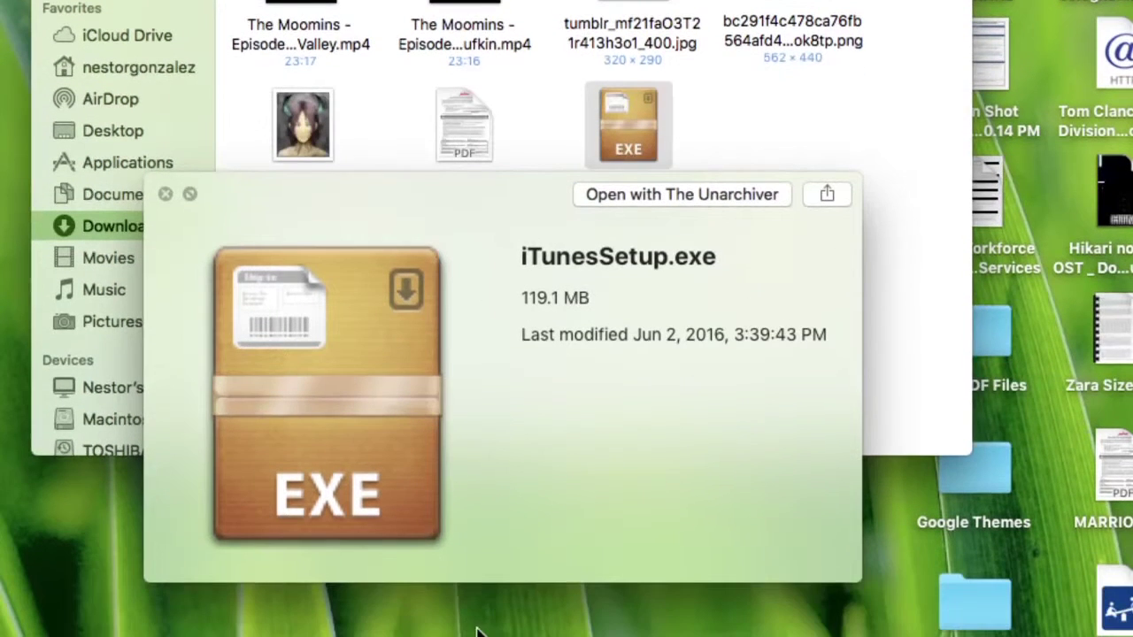
key(space)
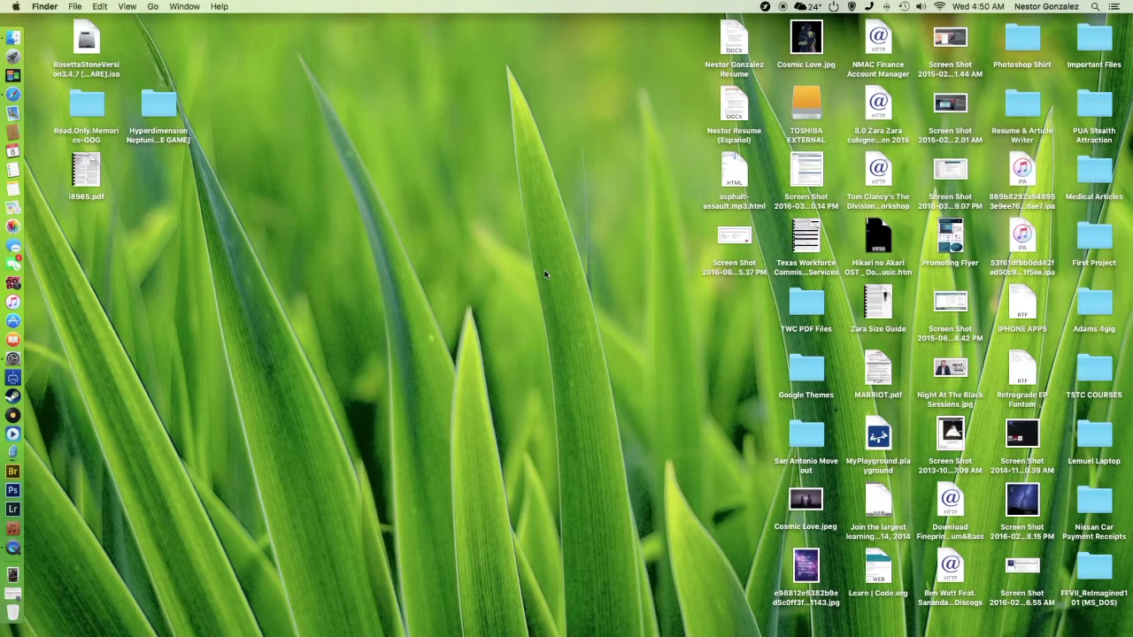
drag(397, 248, 689, 353)
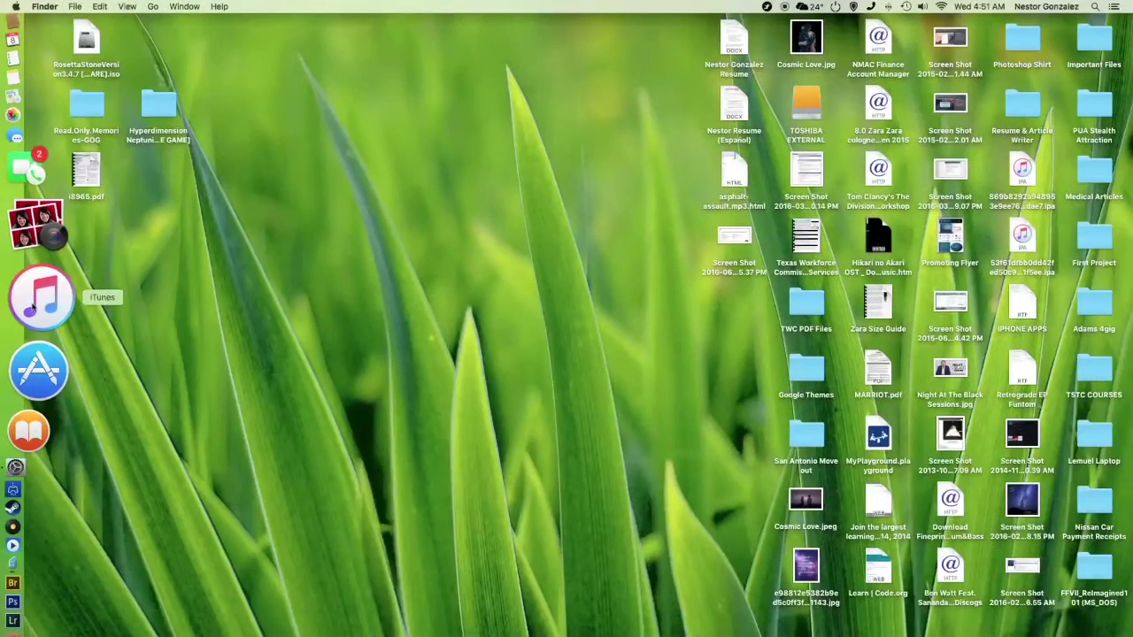
Launch the Mac version of iTunes, look over its playlists and the For You and New pages, and return to My Music.
click(33, 306)
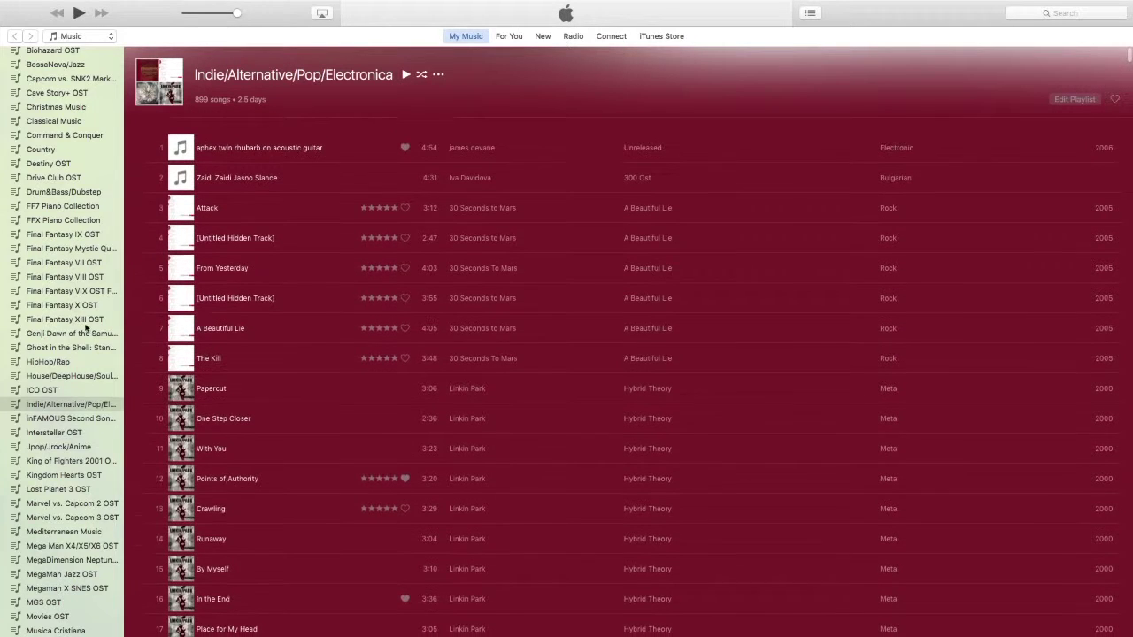
scroll(76, 266, up, 5)
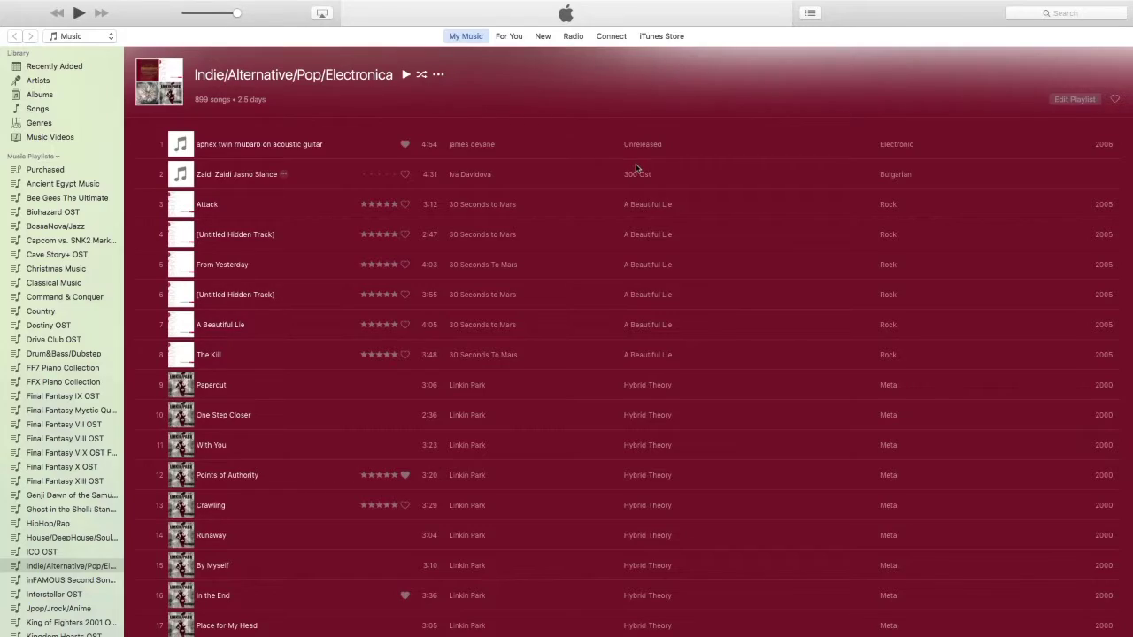
key(ctrl+Left)
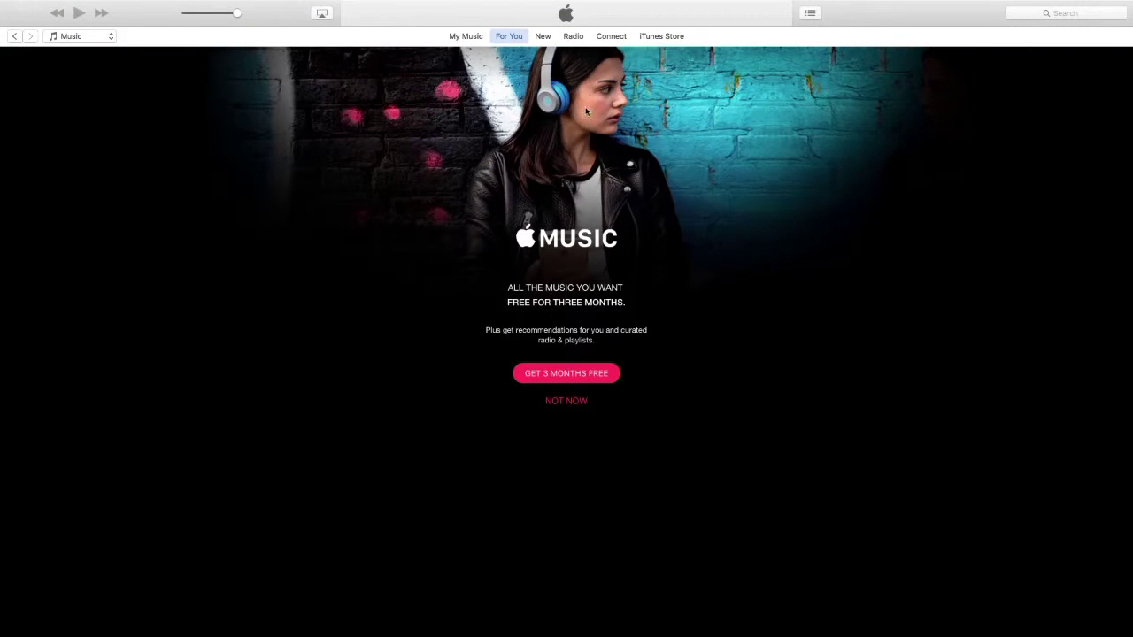
click(544, 35)
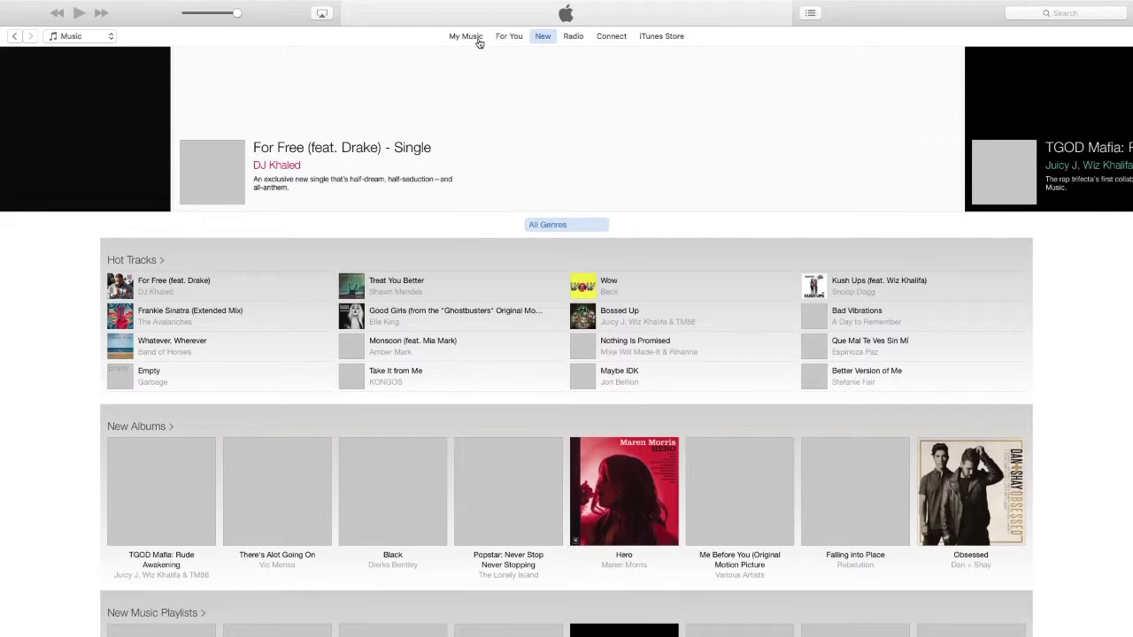
click(478, 39)
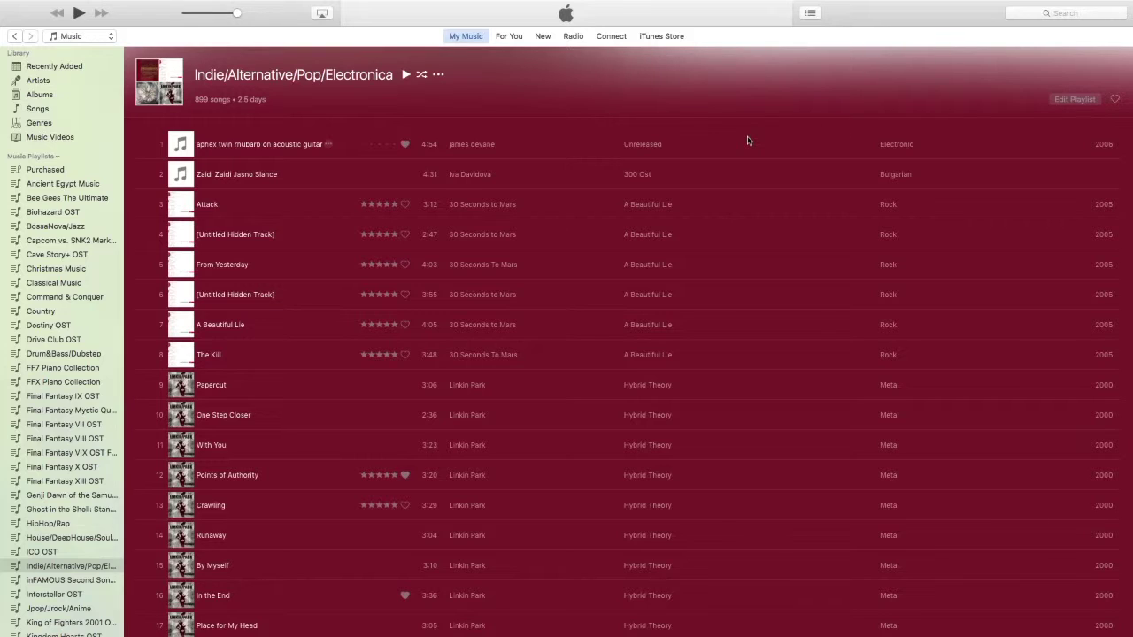
Leave iTunes, switch to Safari and open the SoundCloud site in the Google image search tab.
key(ctrl+Left)
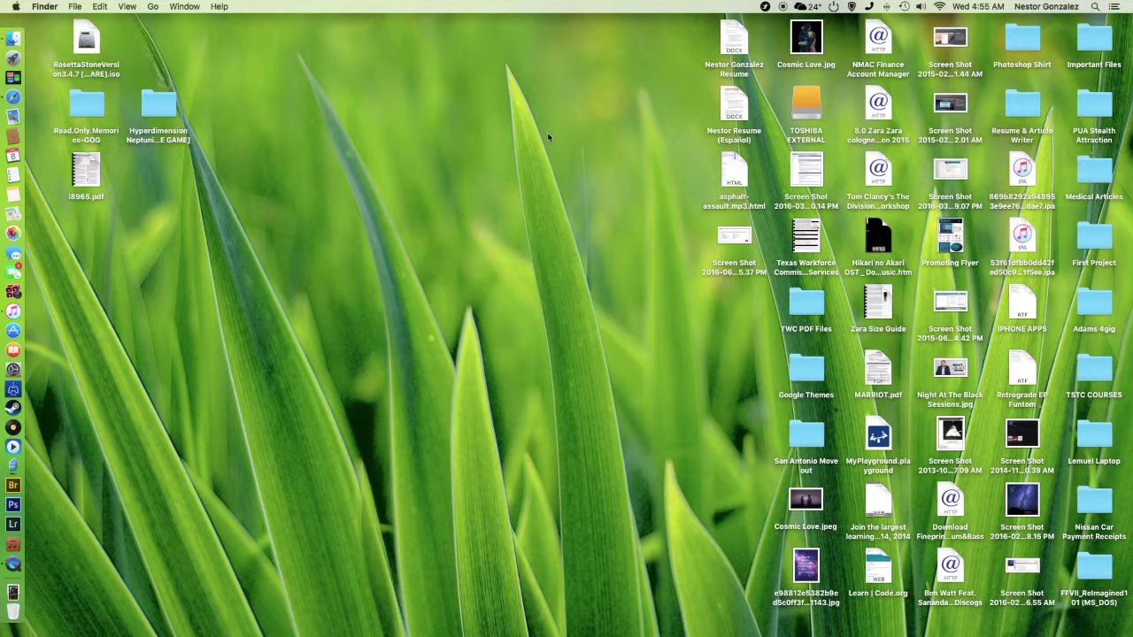
key(ctrl+Up)
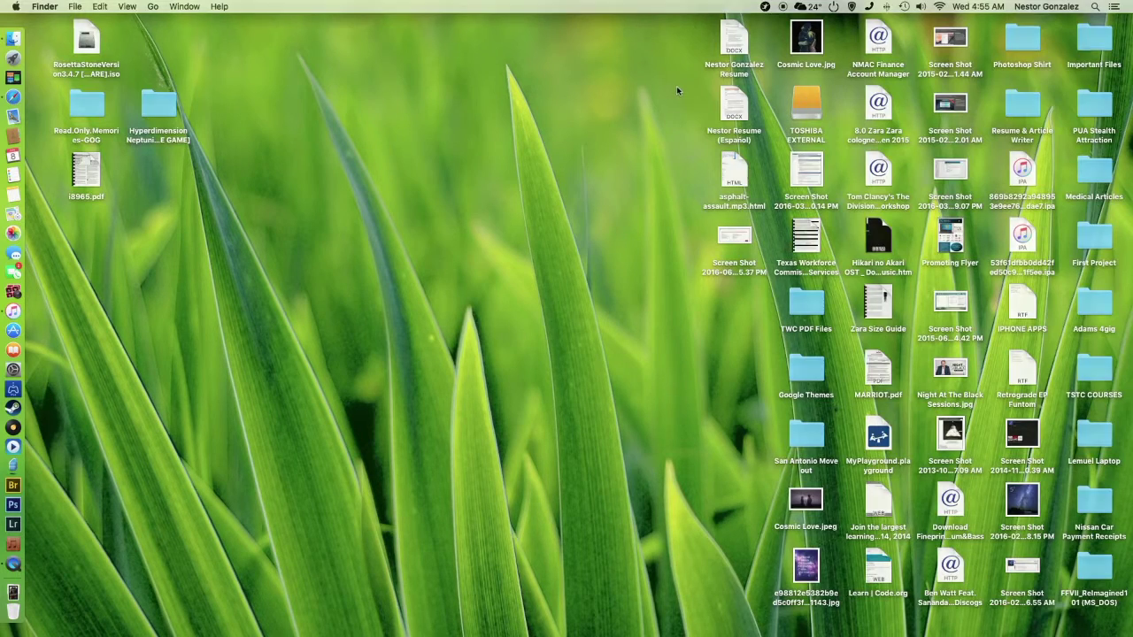
click(597, 42)
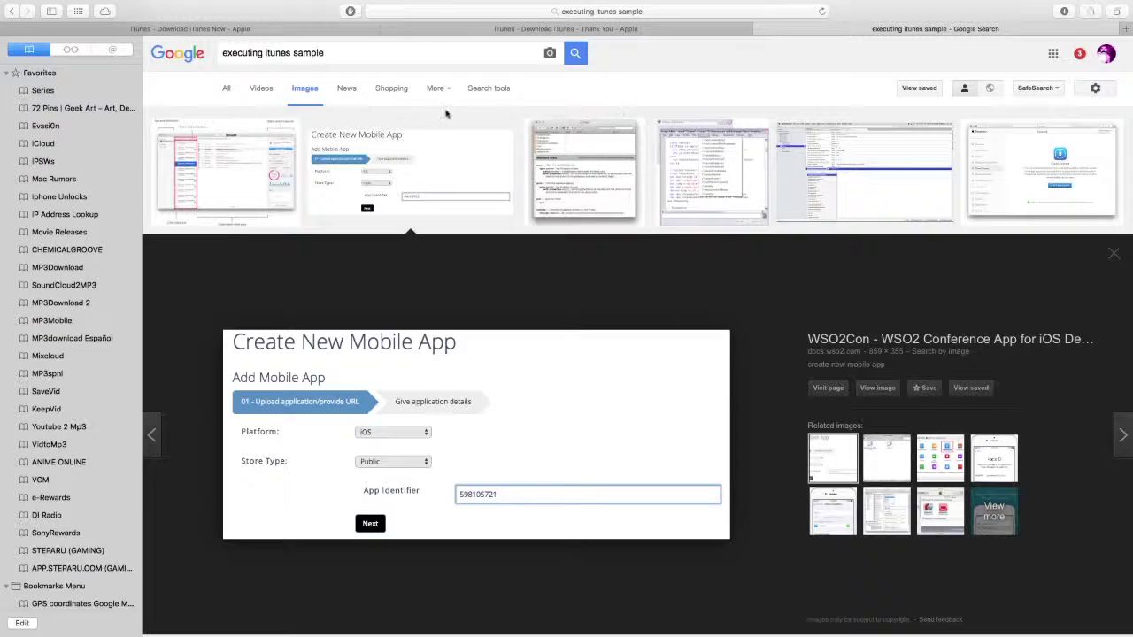
click(542, 12)
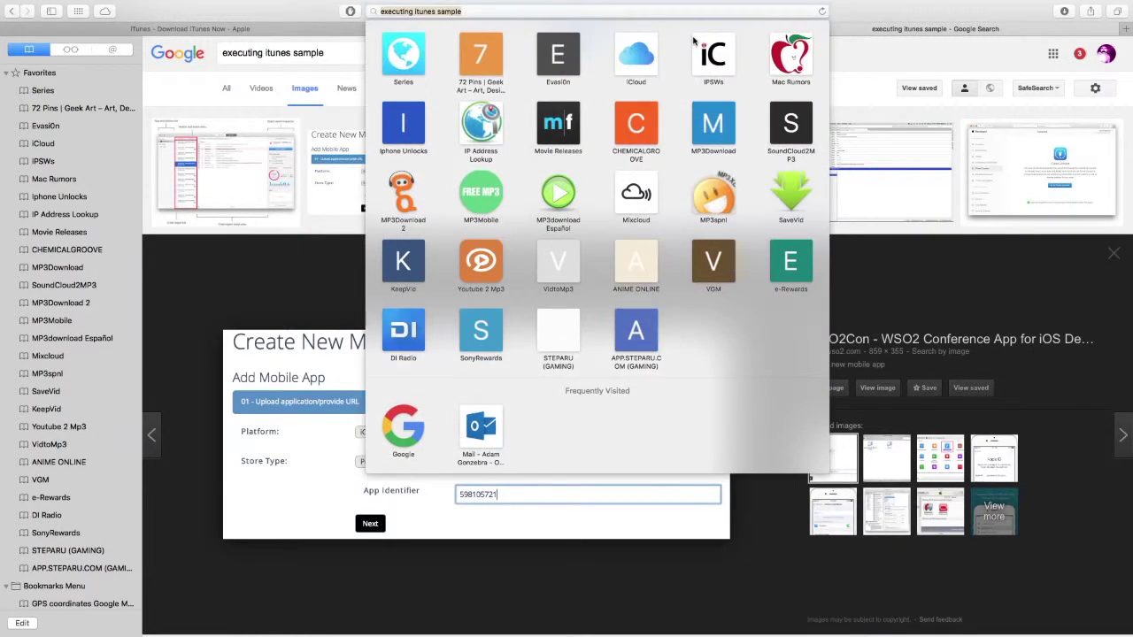
text(sound)
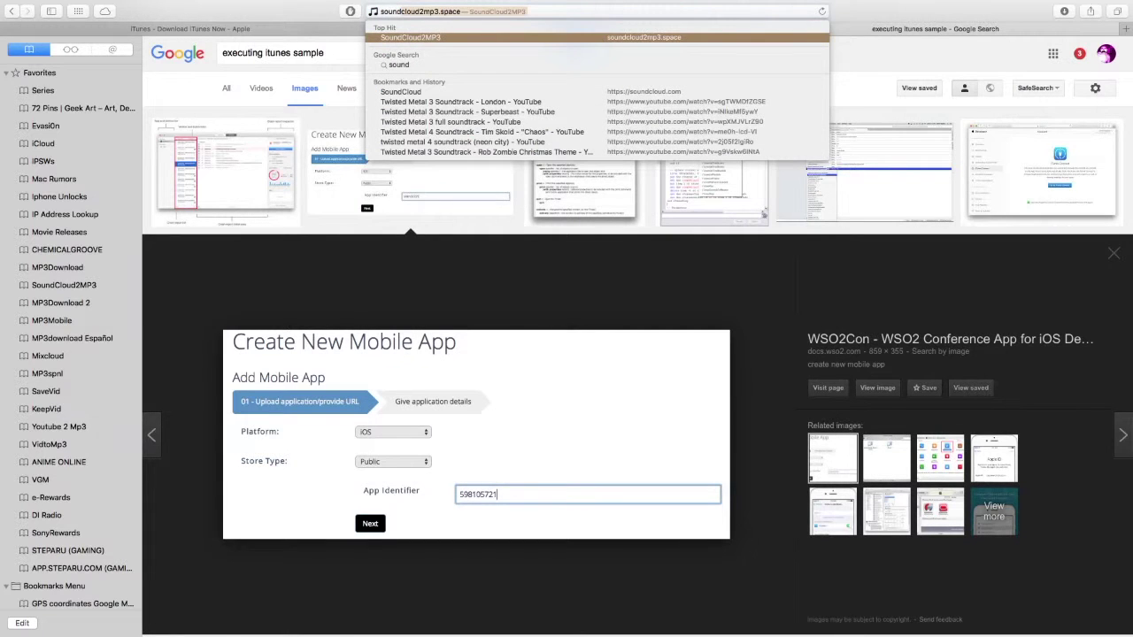
text(cloud)
key(Return)
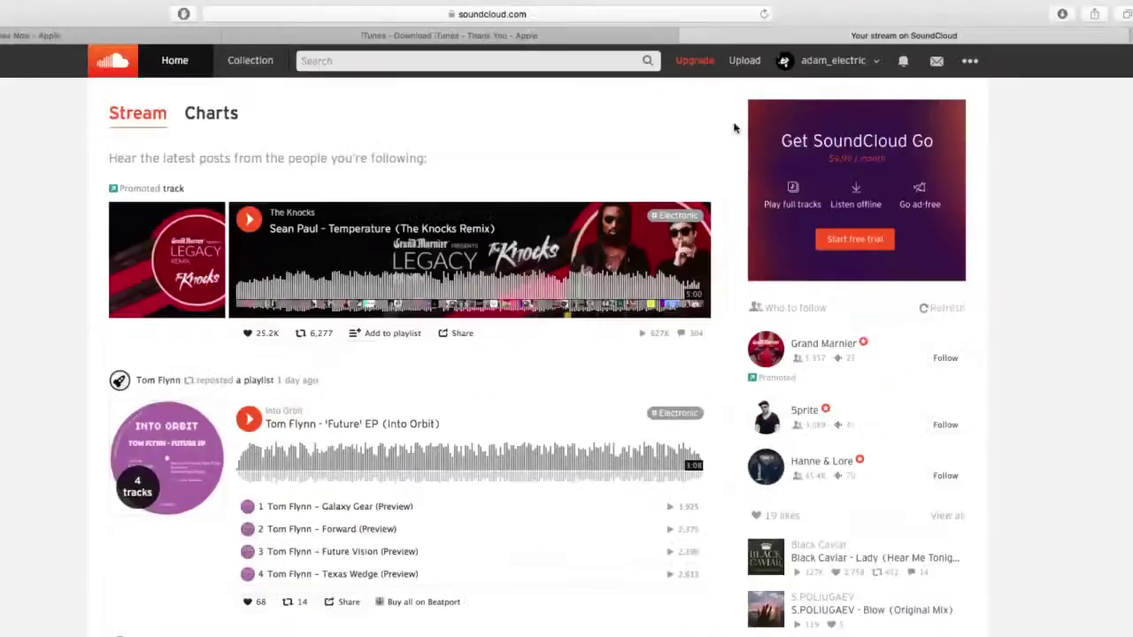
Look through the posts and tracks in the SoundCloud stream.
key(super+shift+l)
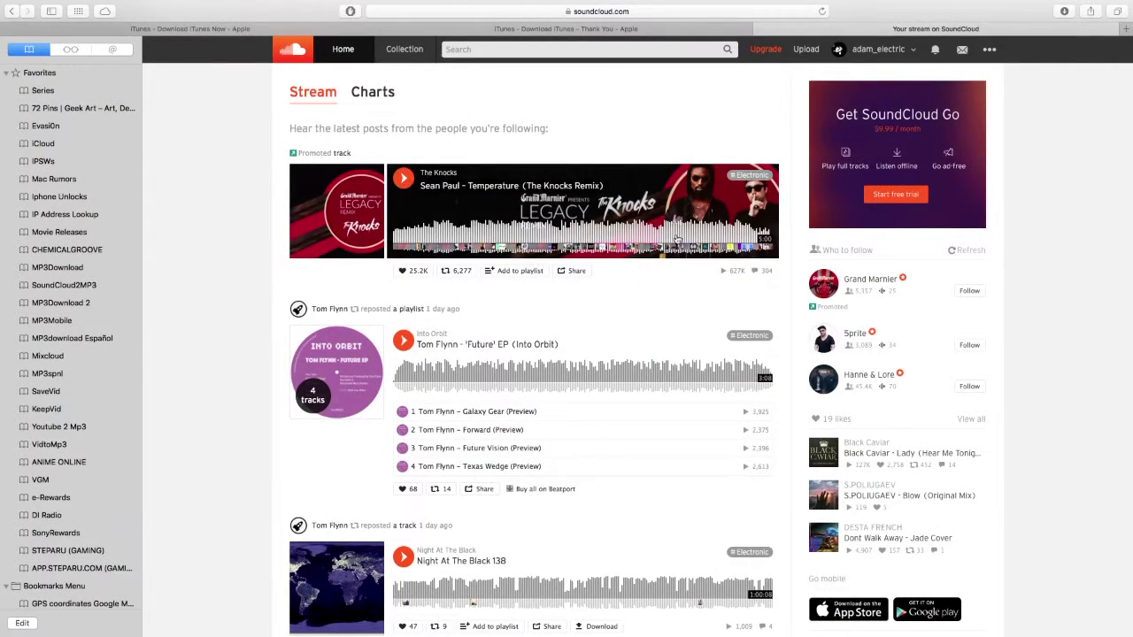
scroll(668, 252, down, 10)
scroll(668, 255, down, 10)
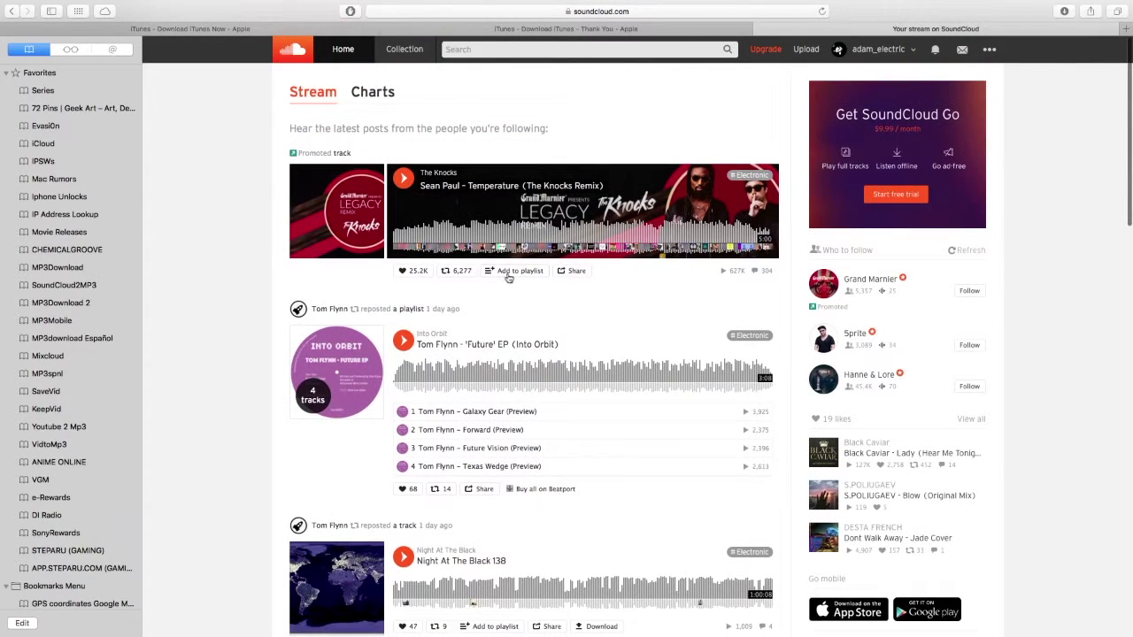
Skim further down the SoundCloud stream and close the SoundCloud tab and the first iTunes download tab.
scroll(564, 298, down, 4)
scroll(557, 305, down, 1)
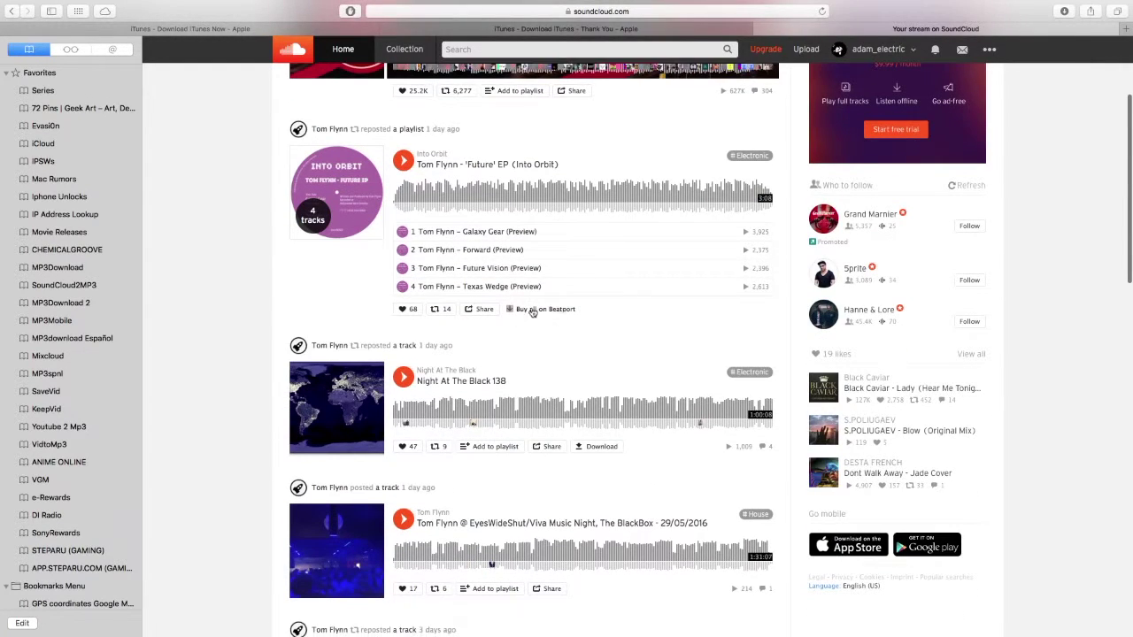
scroll(544, 319, down, 3)
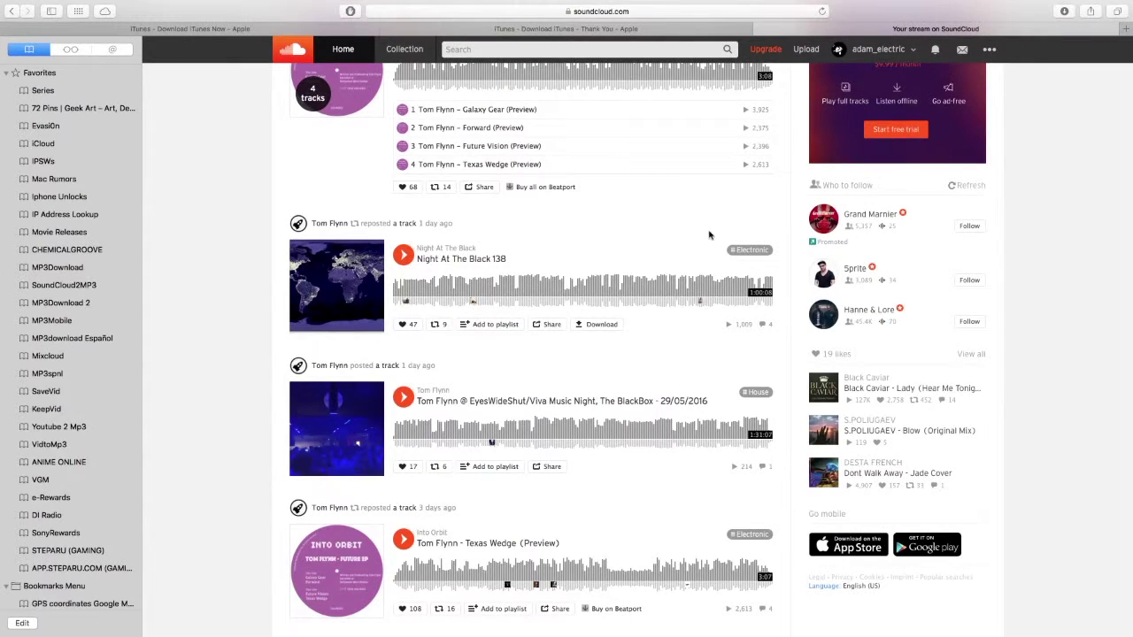
click(759, 28)
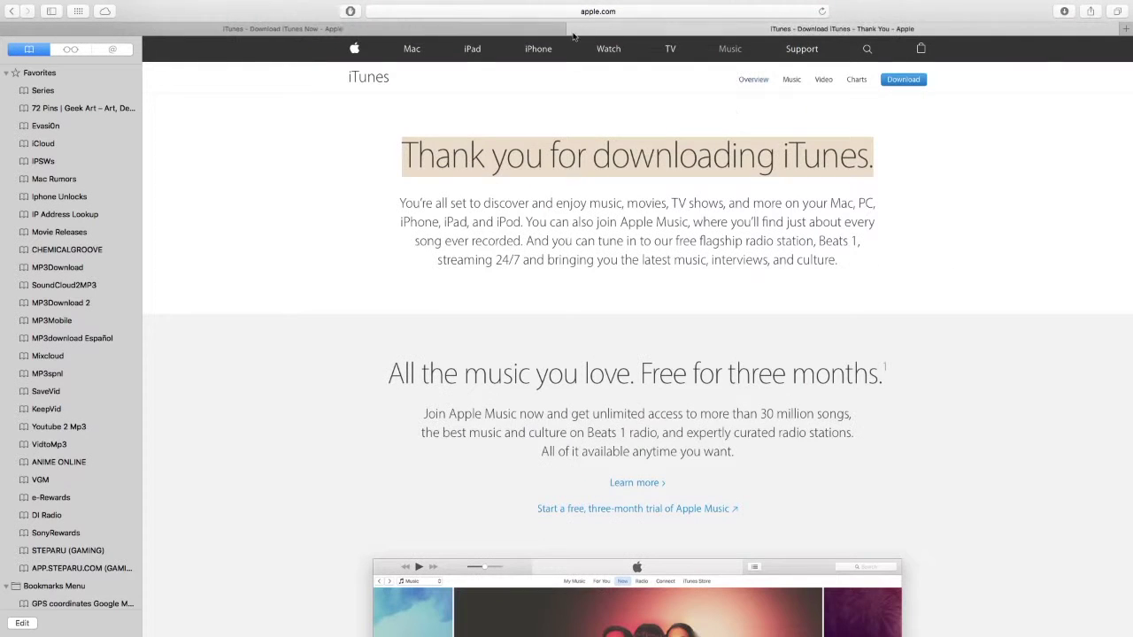
click(7, 29)
Switch to iTunes, look briefly at the desktop space and return to the iTunes playlist.
key(super+Tab)
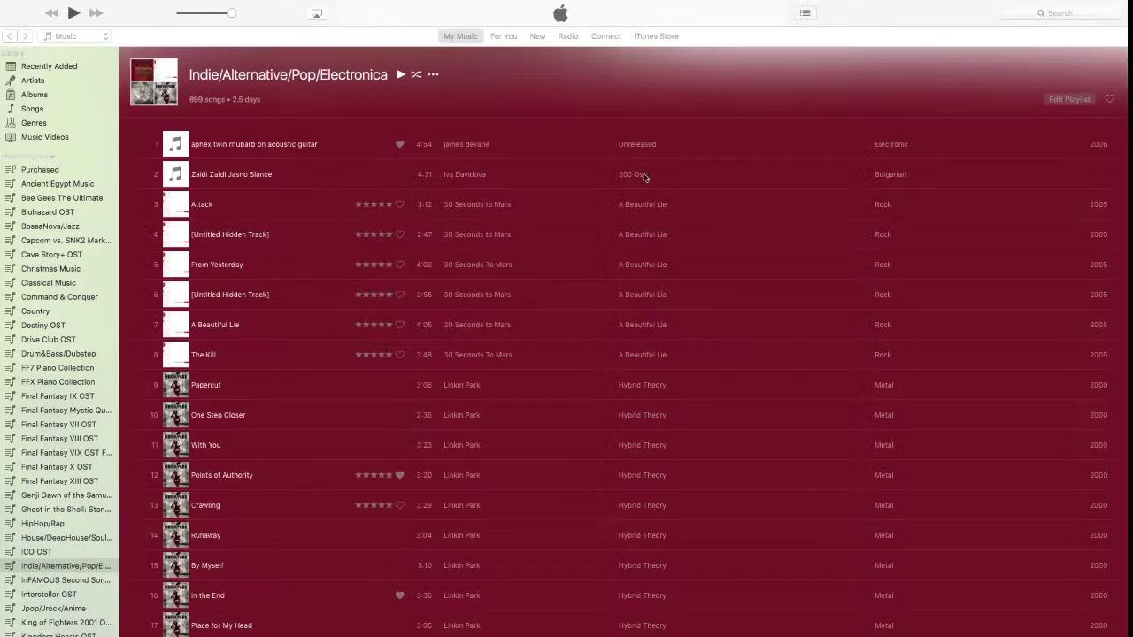
key(ctrl+Left)
drag(520, 142, 585, 218)
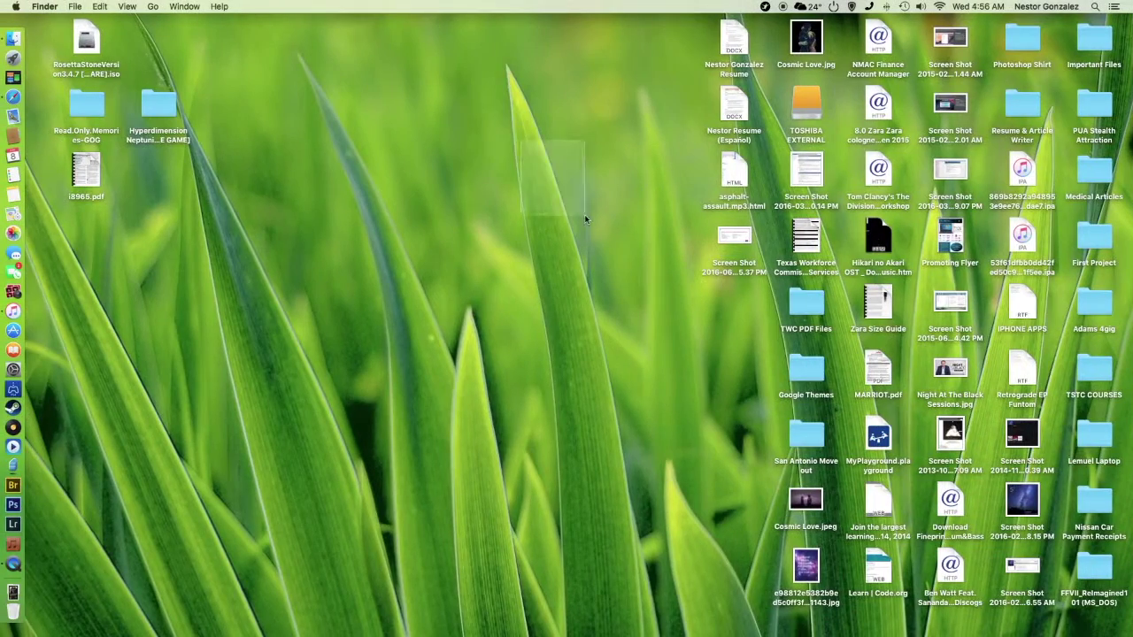
key(ctrl+Right)
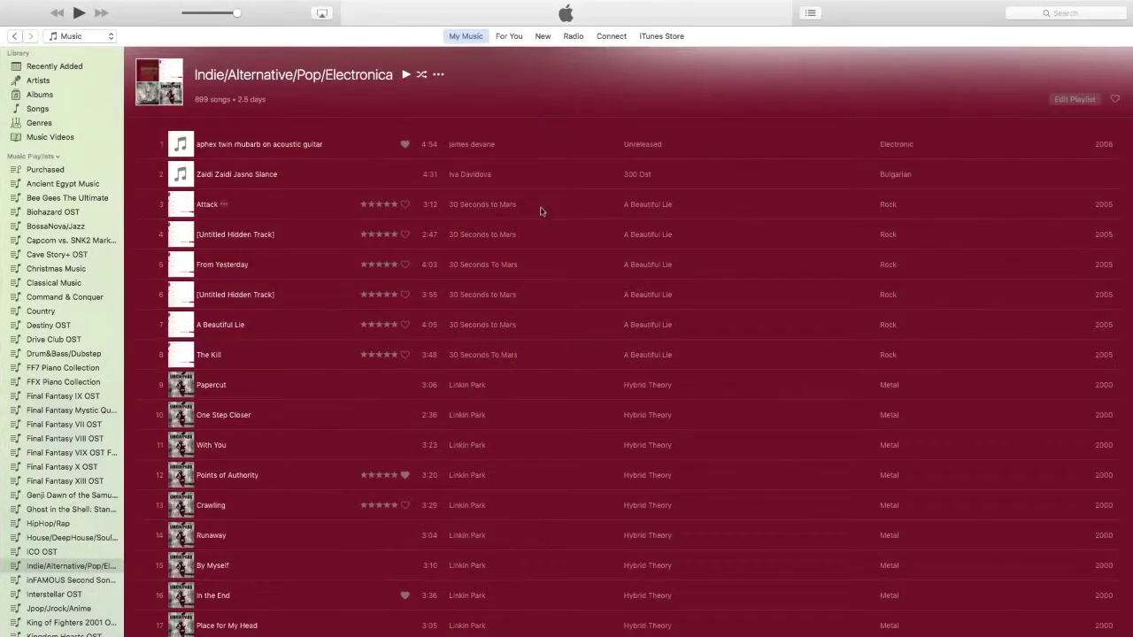